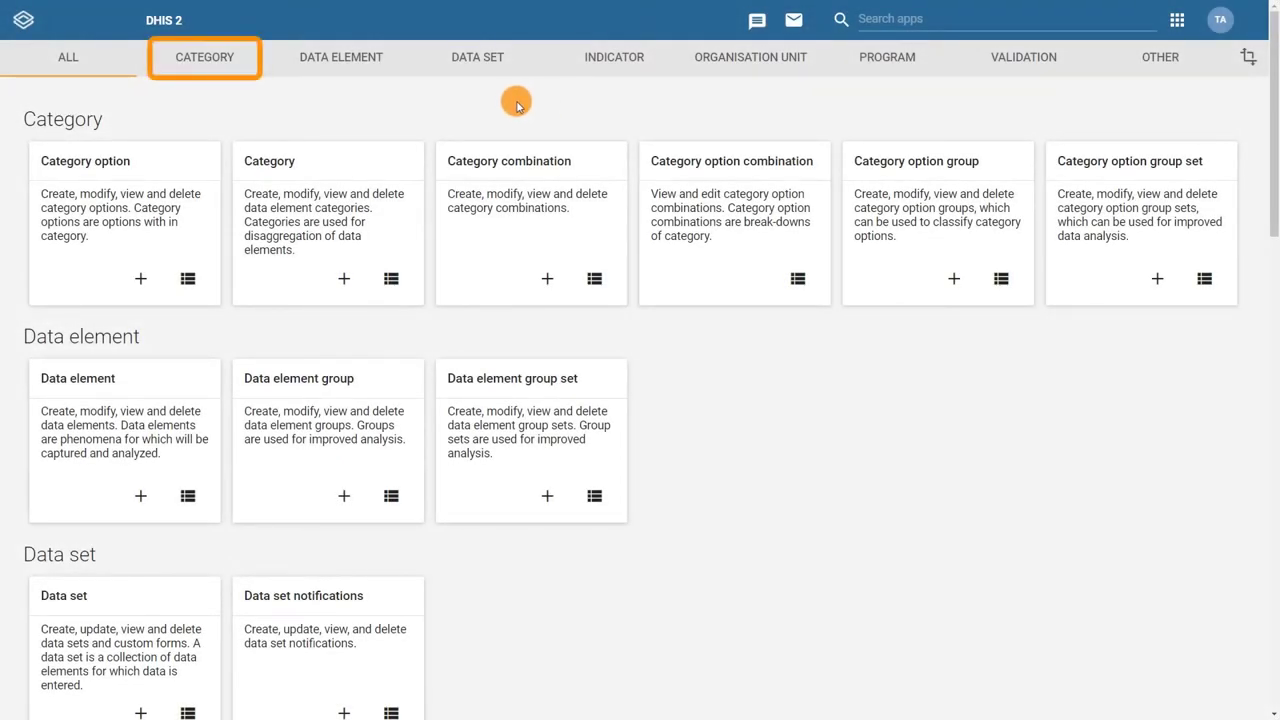
Open Sharing settings for the Male category option from the Category option list
{"action": "left_click", "coordinate": [203, 62]}
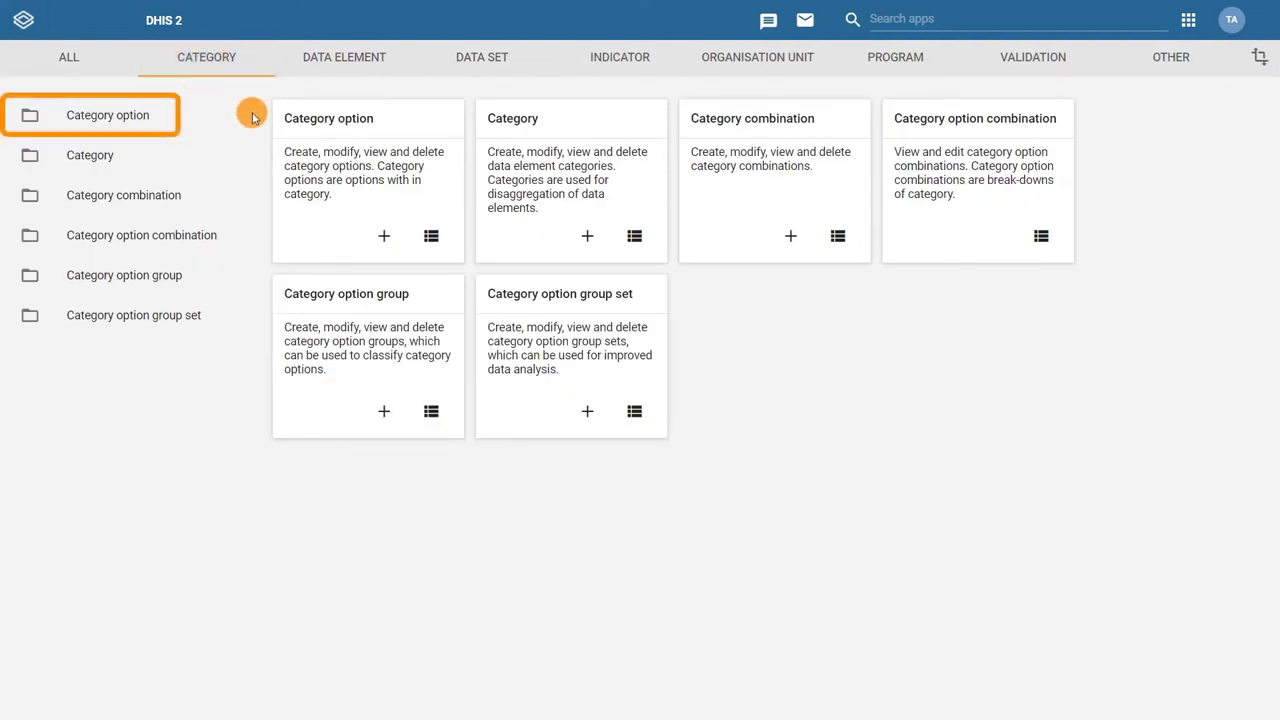
{"action": "left_click", "coordinate": [215, 115]}
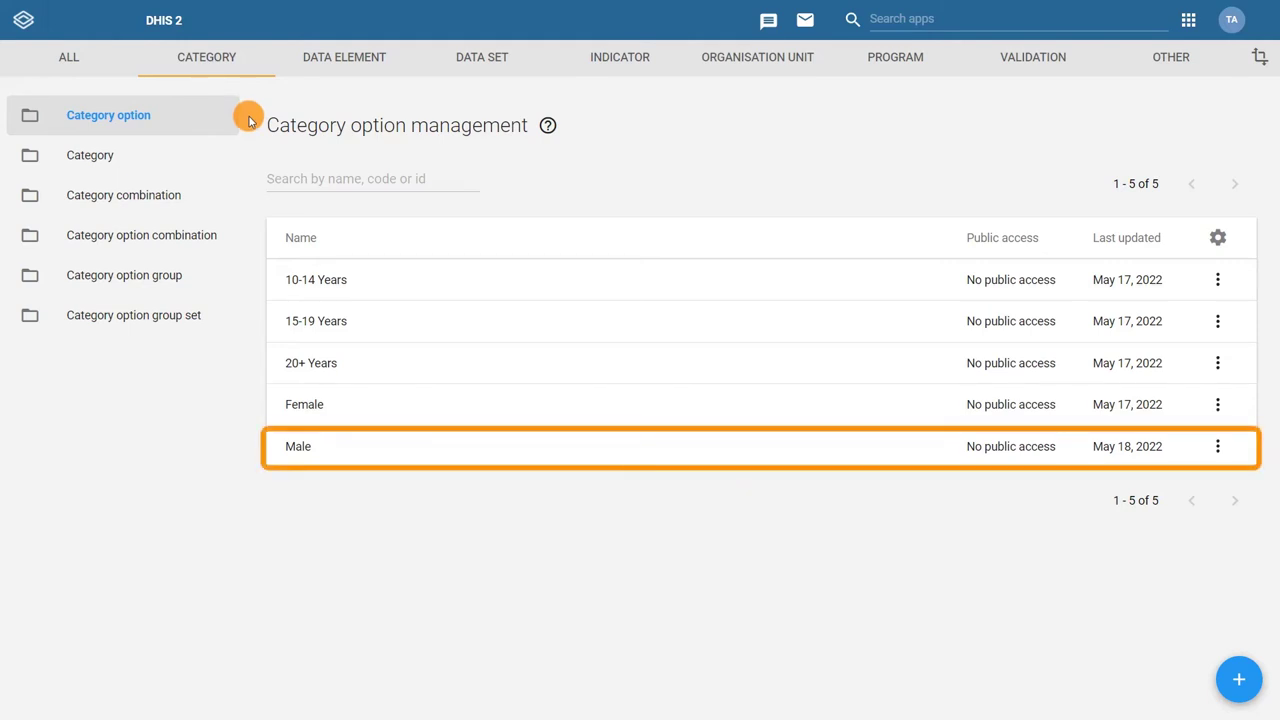
{"action": "left_click", "coordinate": [1218, 450]}
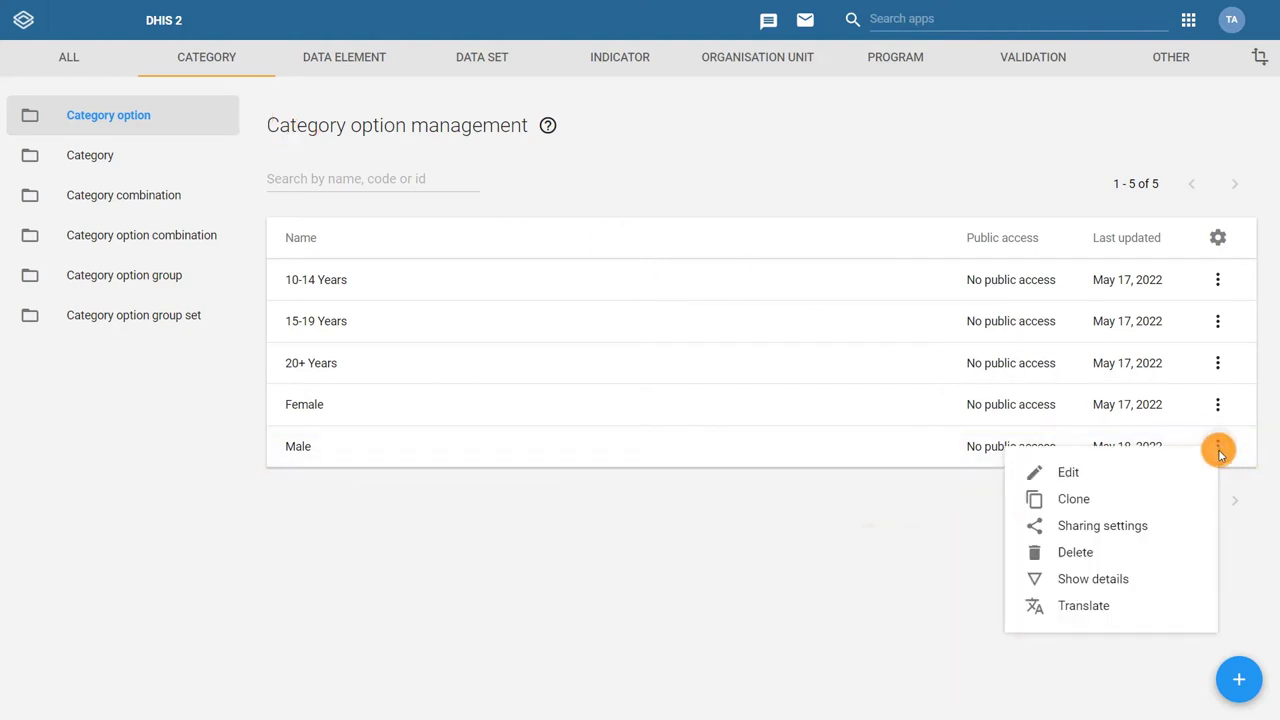
{"action": "left_click", "coordinate": [1137, 525]}
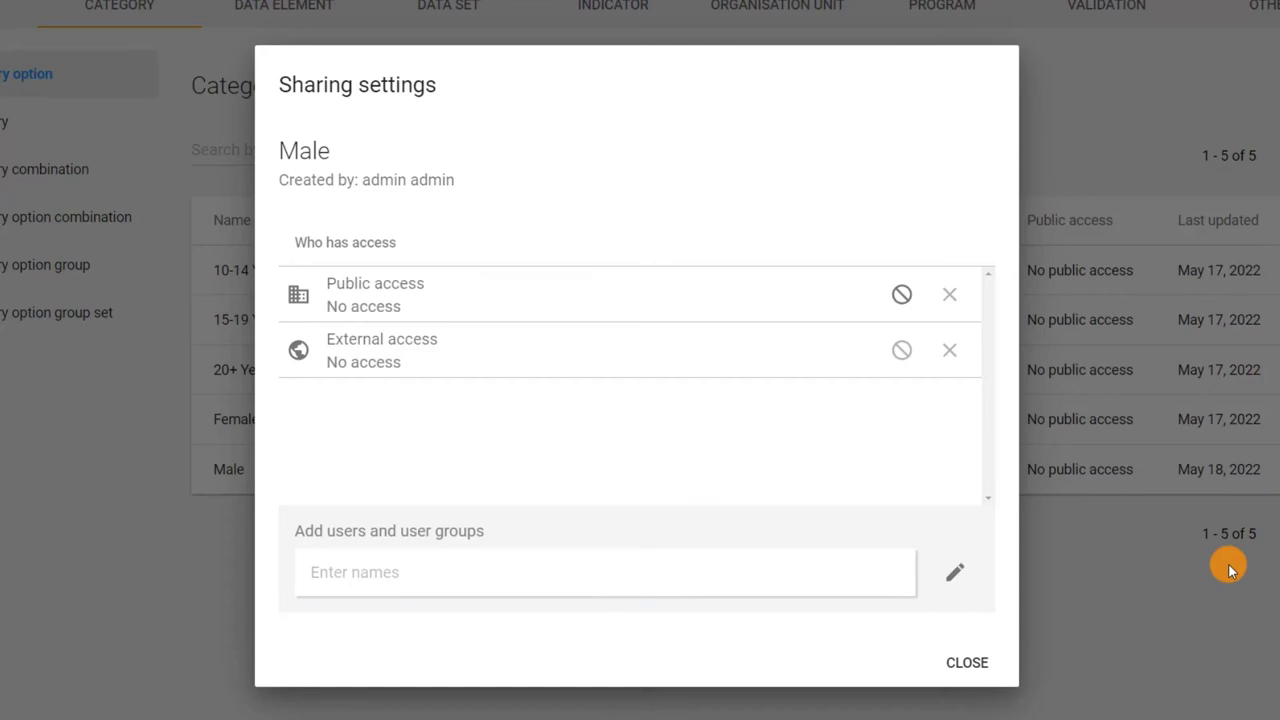
Search for the user by name and add them to Male's sharing access list
{"action": "left_click", "coordinate": [618, 576]}
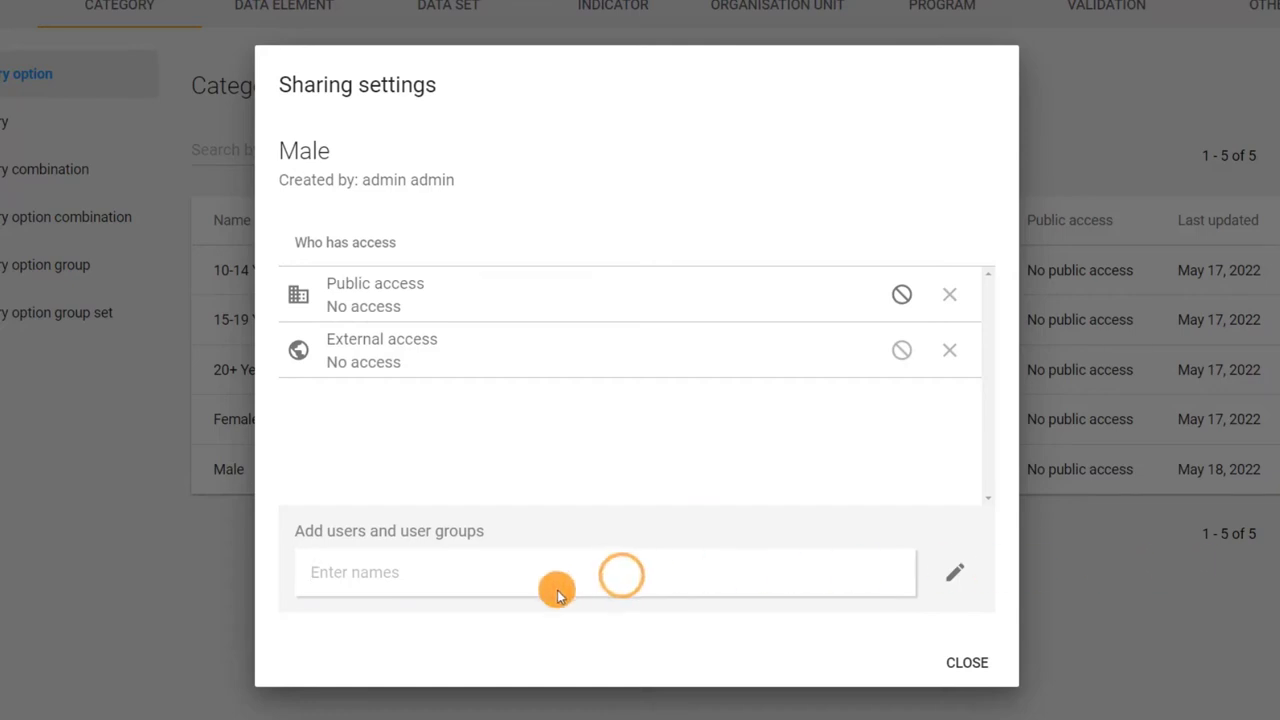
{"action": "type", "text": "Catherine"}
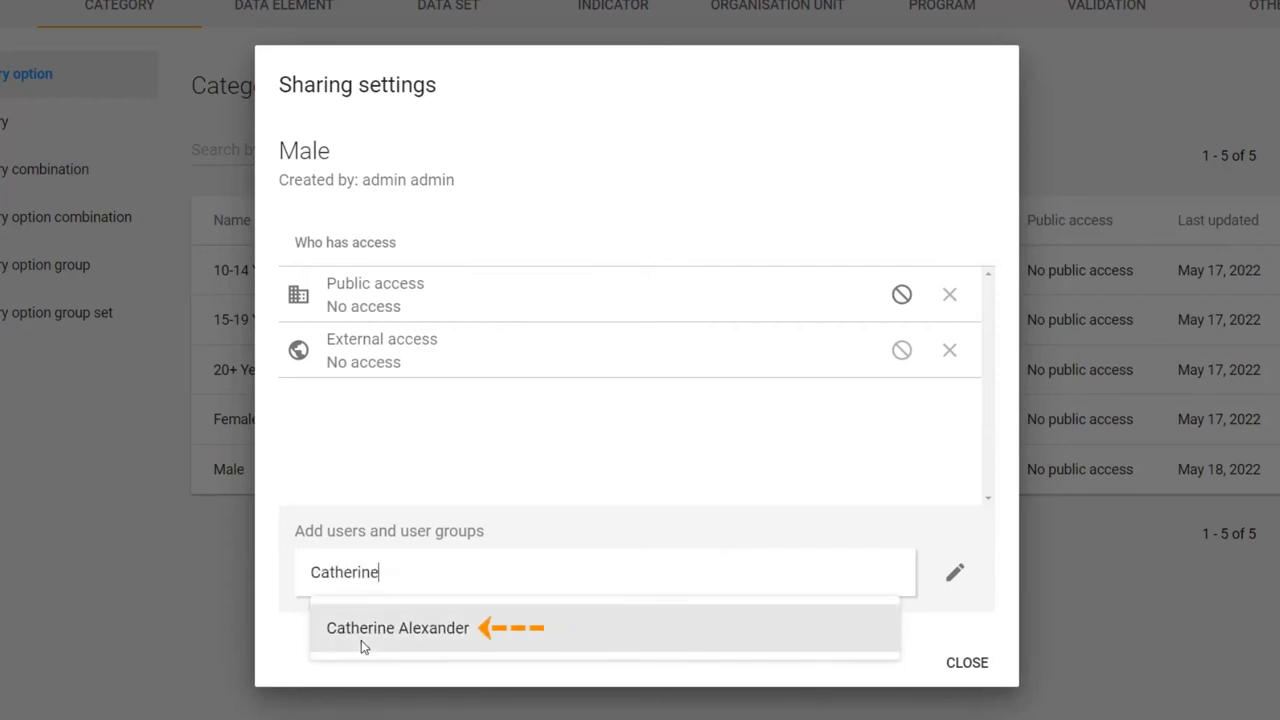
{"action": "left_click", "coordinate": [362, 643]}
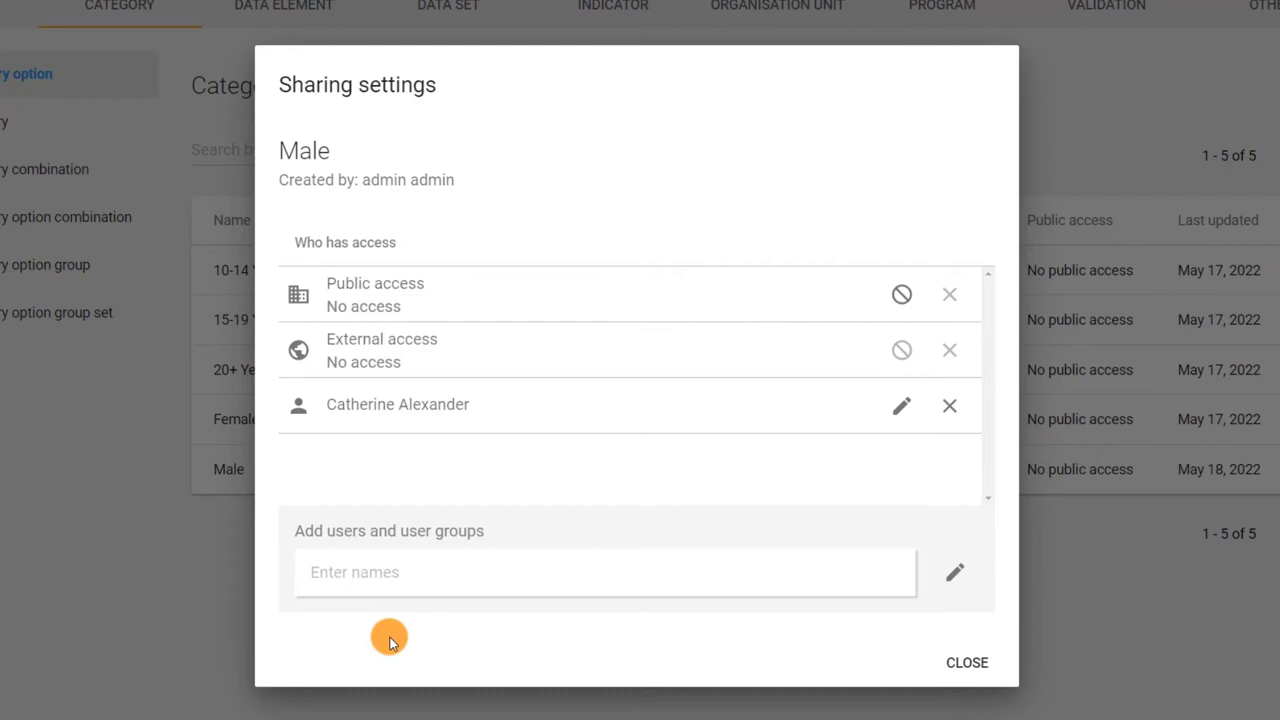
Grant the added user Can capture and view data access on Male
{"action": "left_click", "coordinate": [897, 418]}
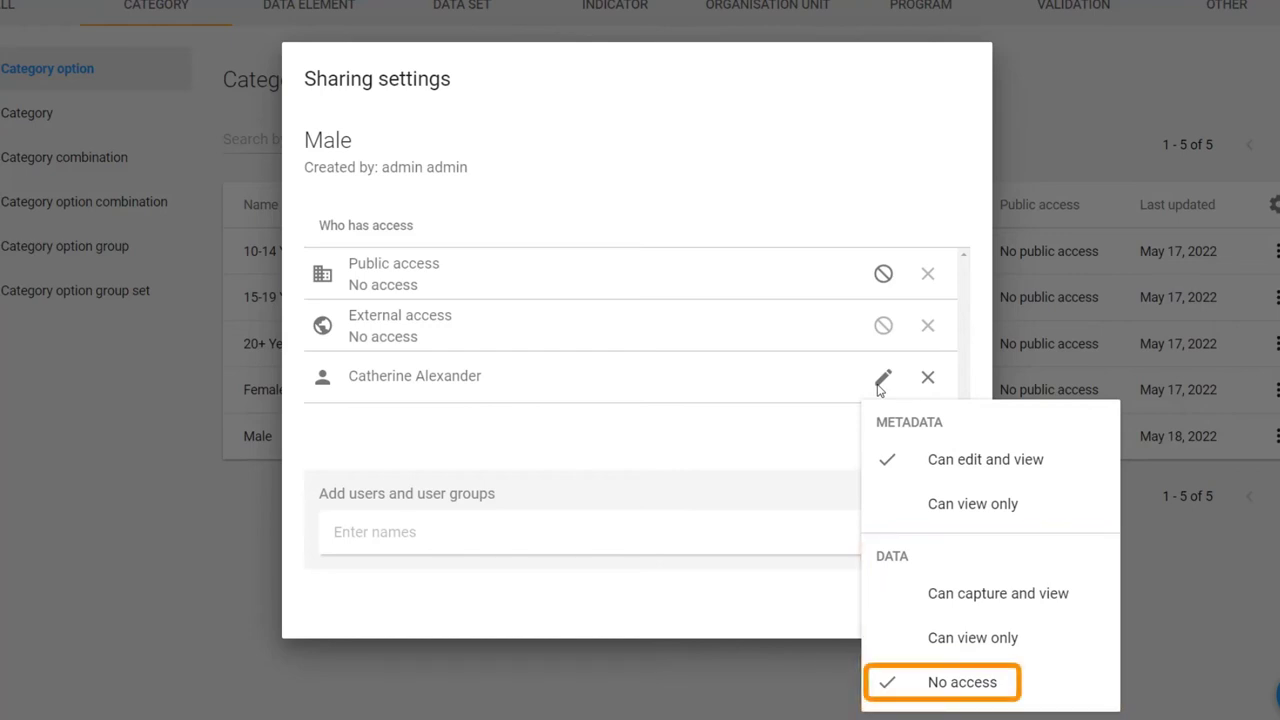
{"action": "left_click", "coordinate": [879, 386]}
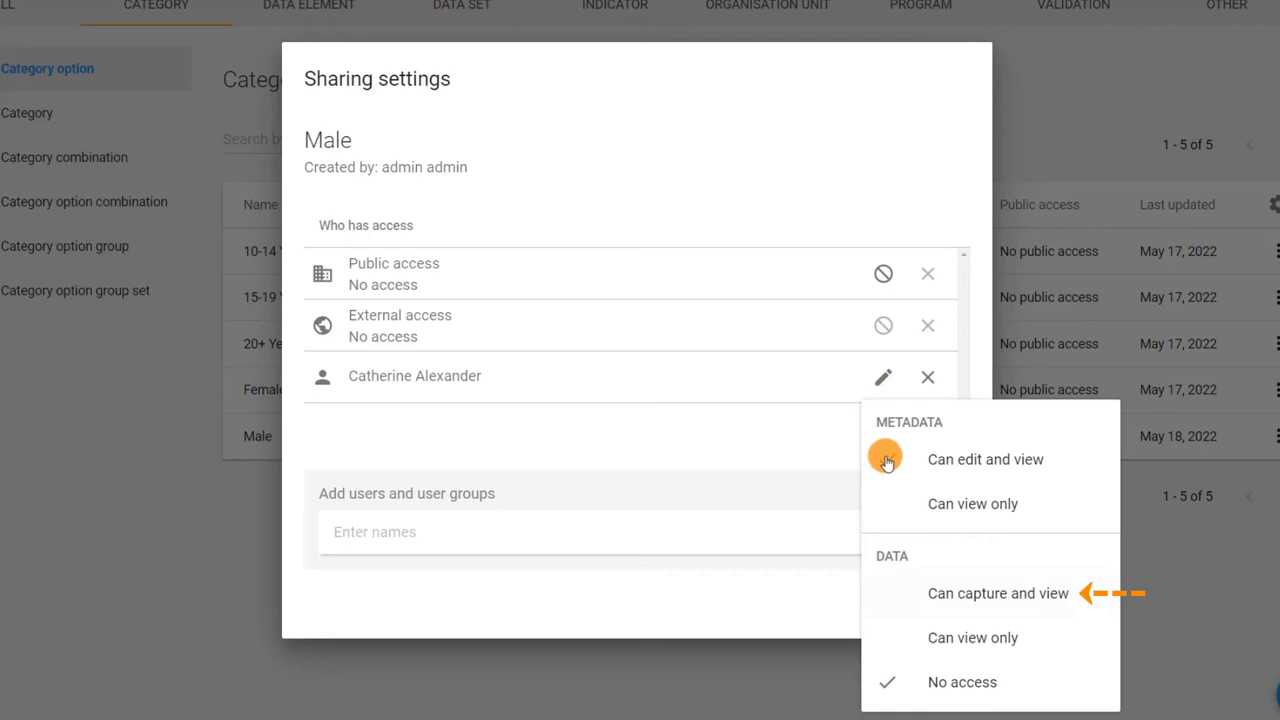
{"action": "left_click", "coordinate": [903, 605]}
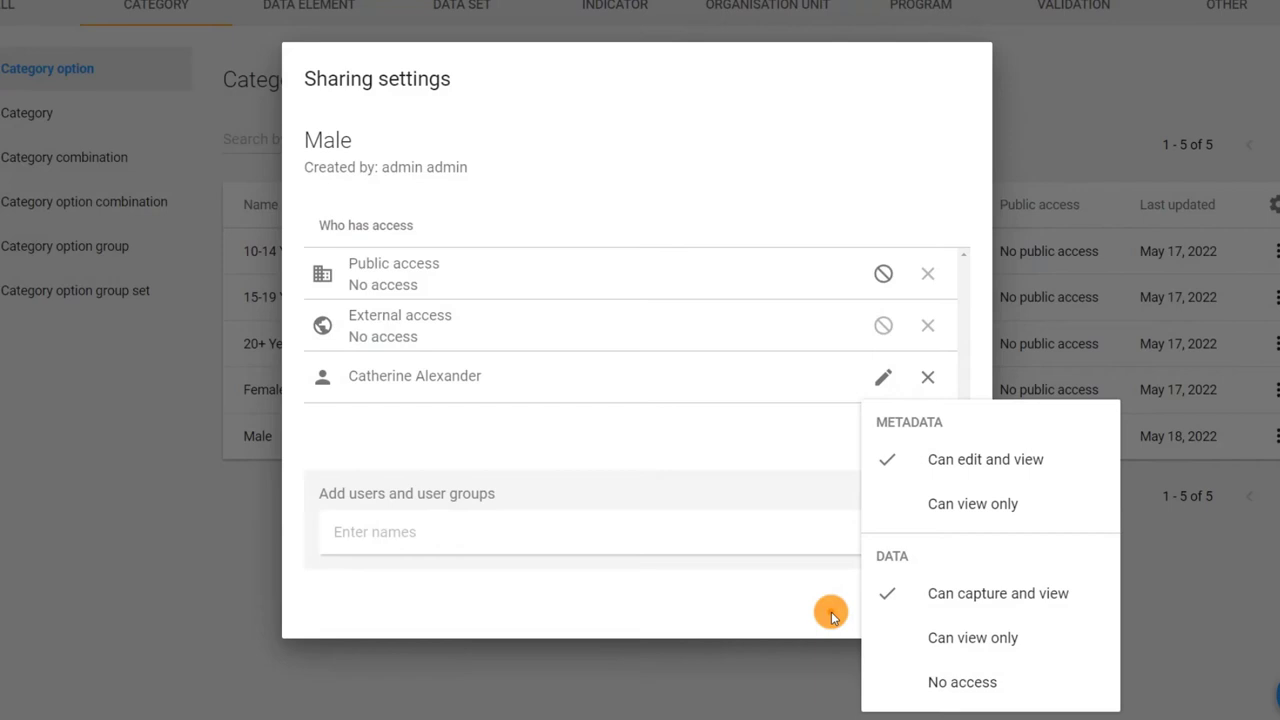
{"action": "left_click", "coordinate": [831, 611]}
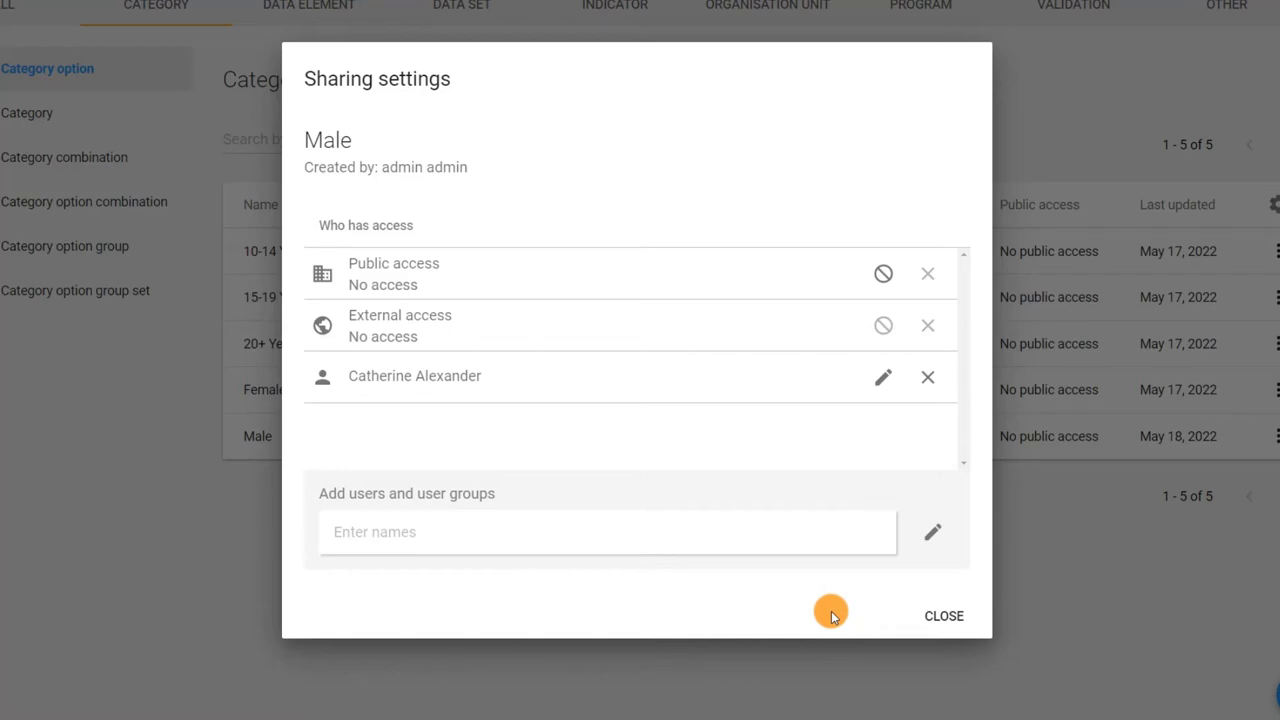
{"action": "left_click", "coordinate": [606, 538]}
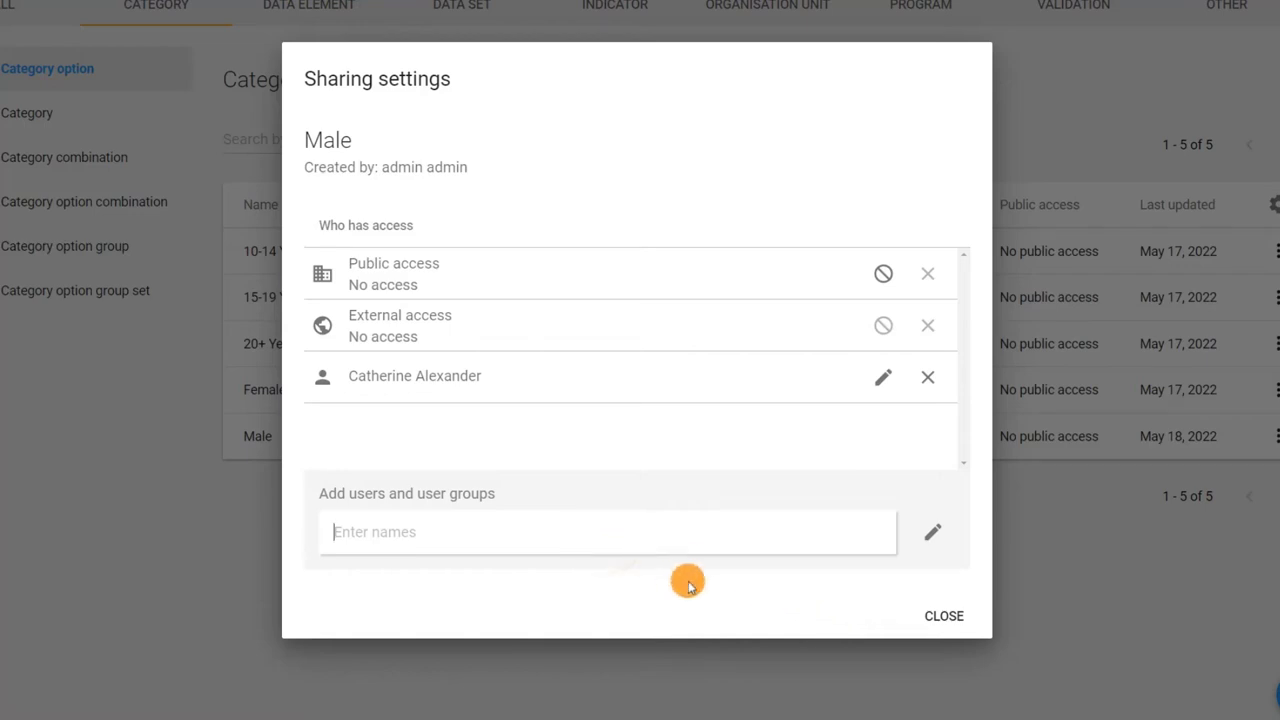
Add Academy Administrators with Metadata and Data set to Can view only, then close sharing
{"action": "type", "text": "Academy"}
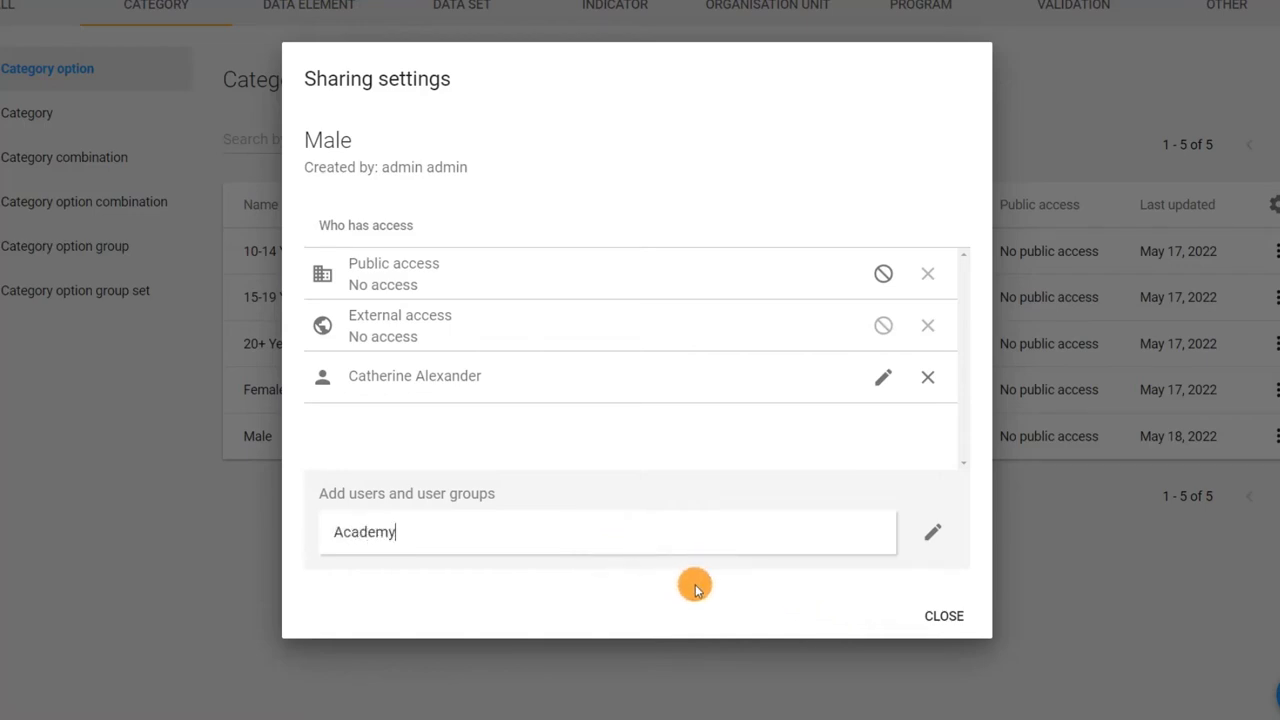
{"action": "left_click", "coordinate": [670, 618]}
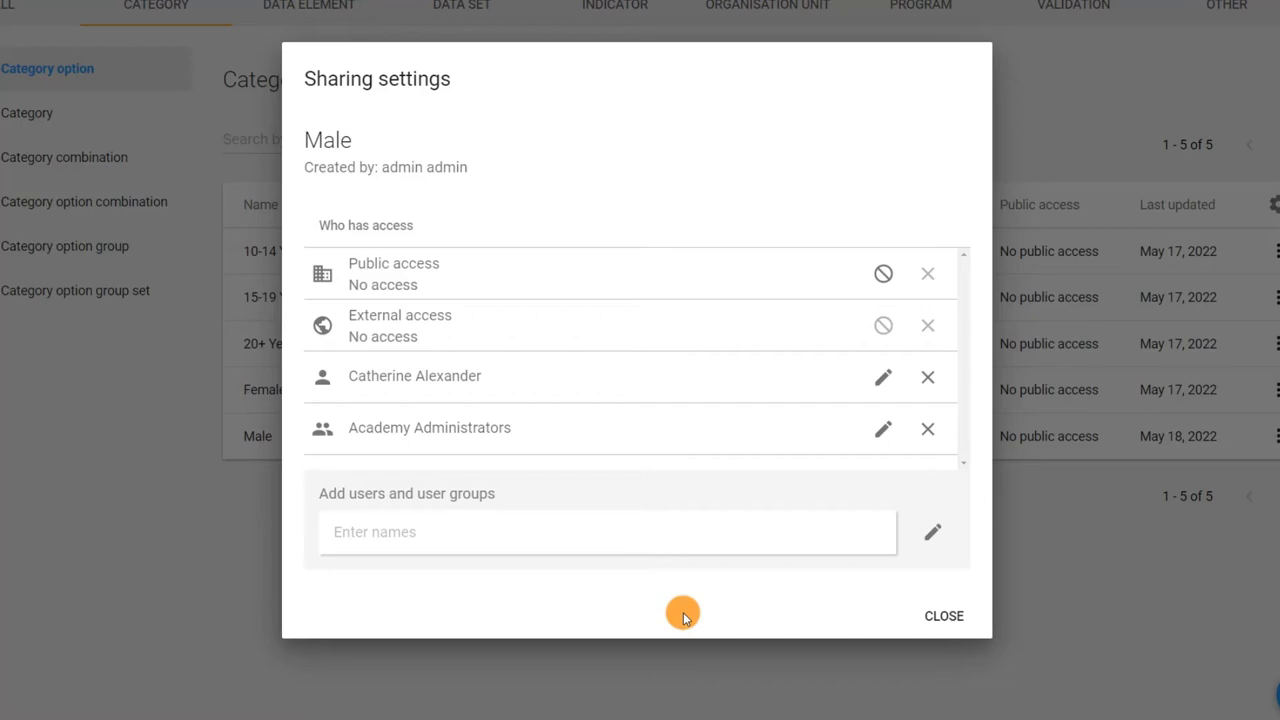
{"action": "left_click", "coordinate": [881, 430]}
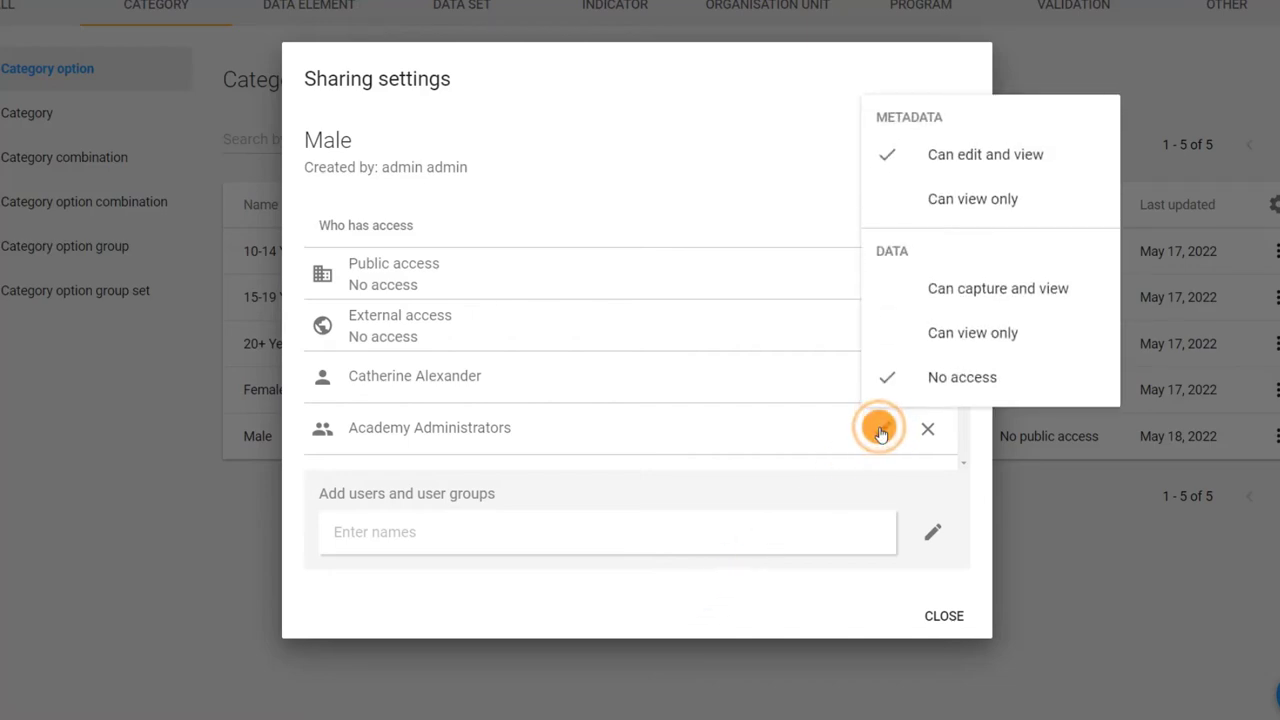
{"action": "left_click", "coordinate": [909, 199]}
{"action": "left_click", "coordinate": [900, 330]}
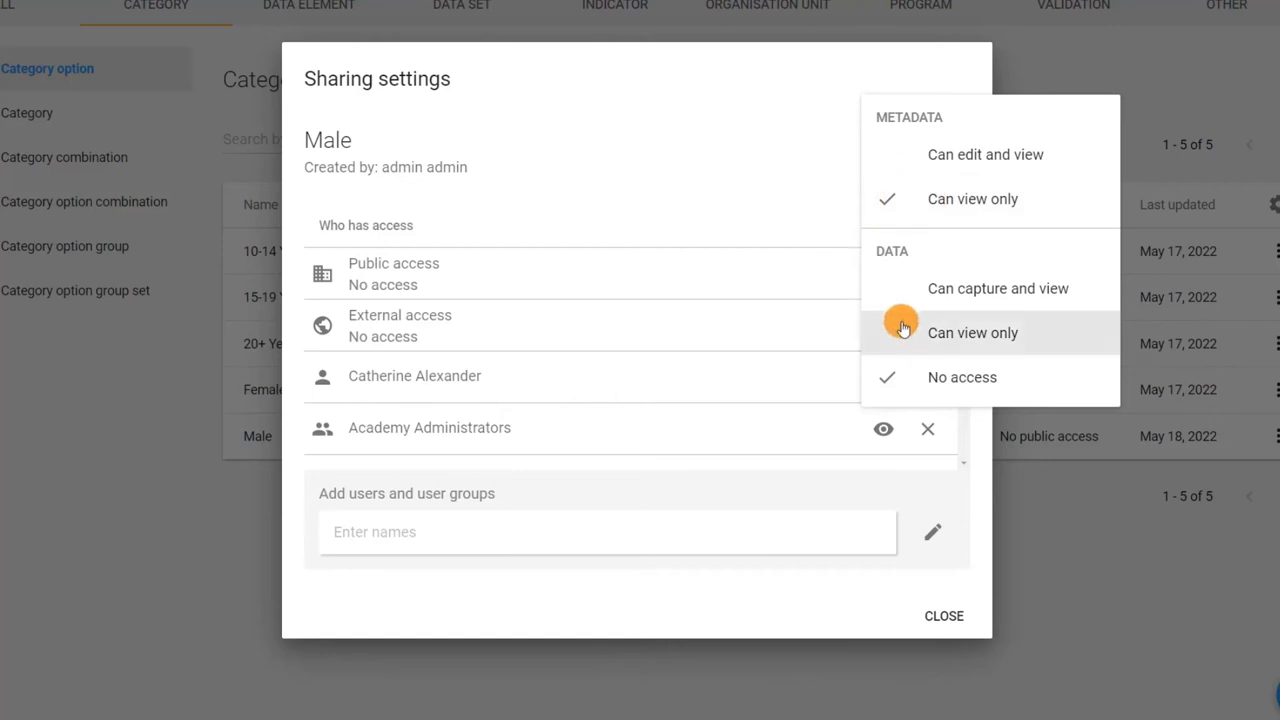
{"action": "left_click", "coordinate": [811, 330]}
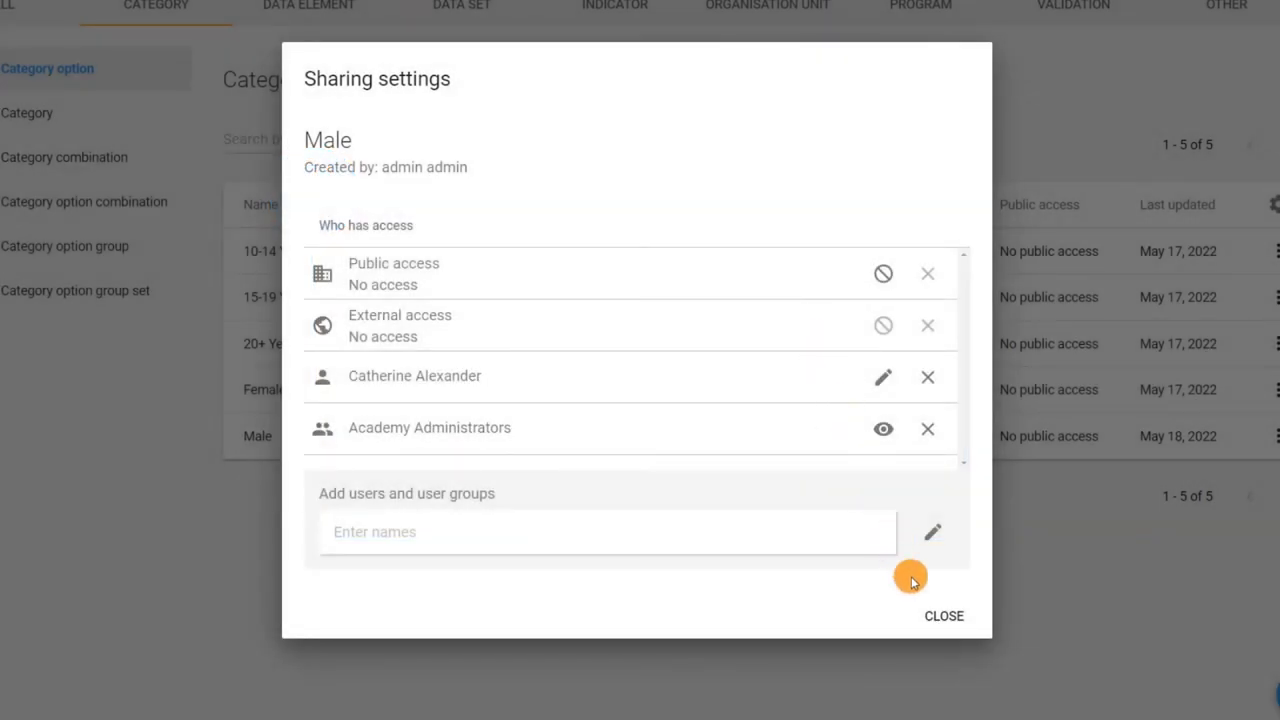
{"action": "left_click", "coordinate": [929, 616]}
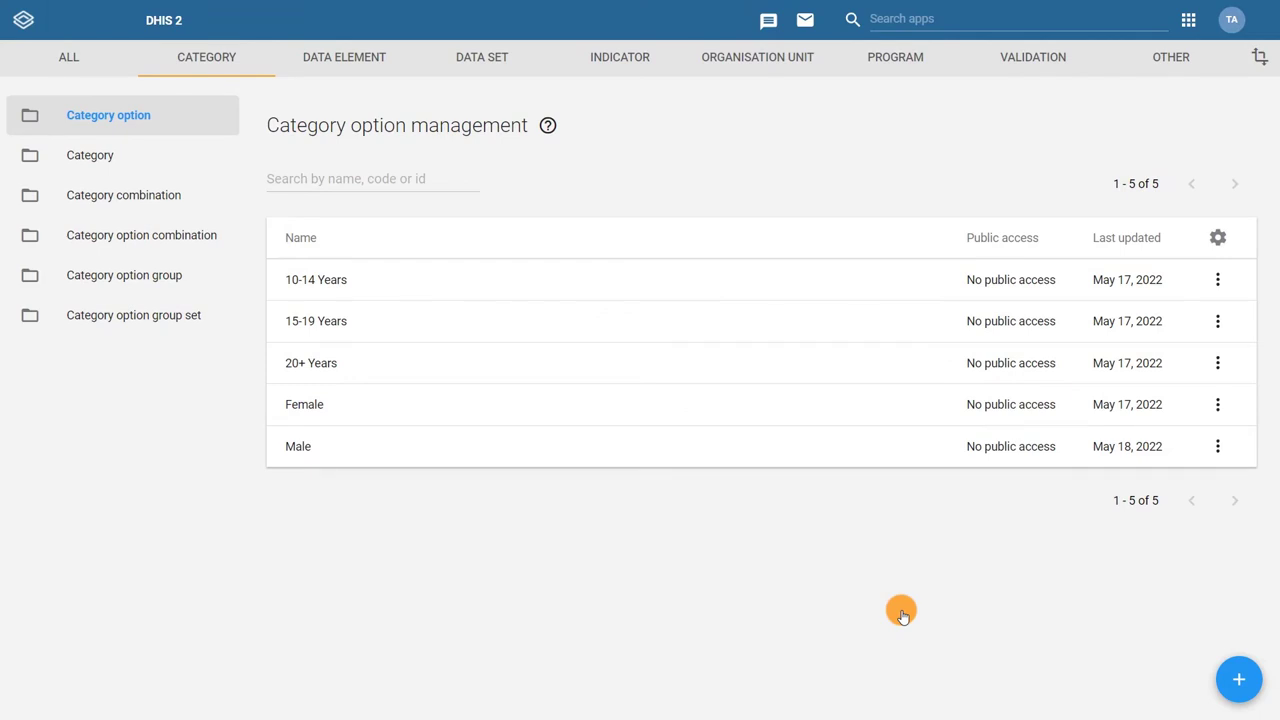
Go to Data set management under the Data Set tab to list RMNCAH
{"action": "left_click", "coordinate": [901, 610]}
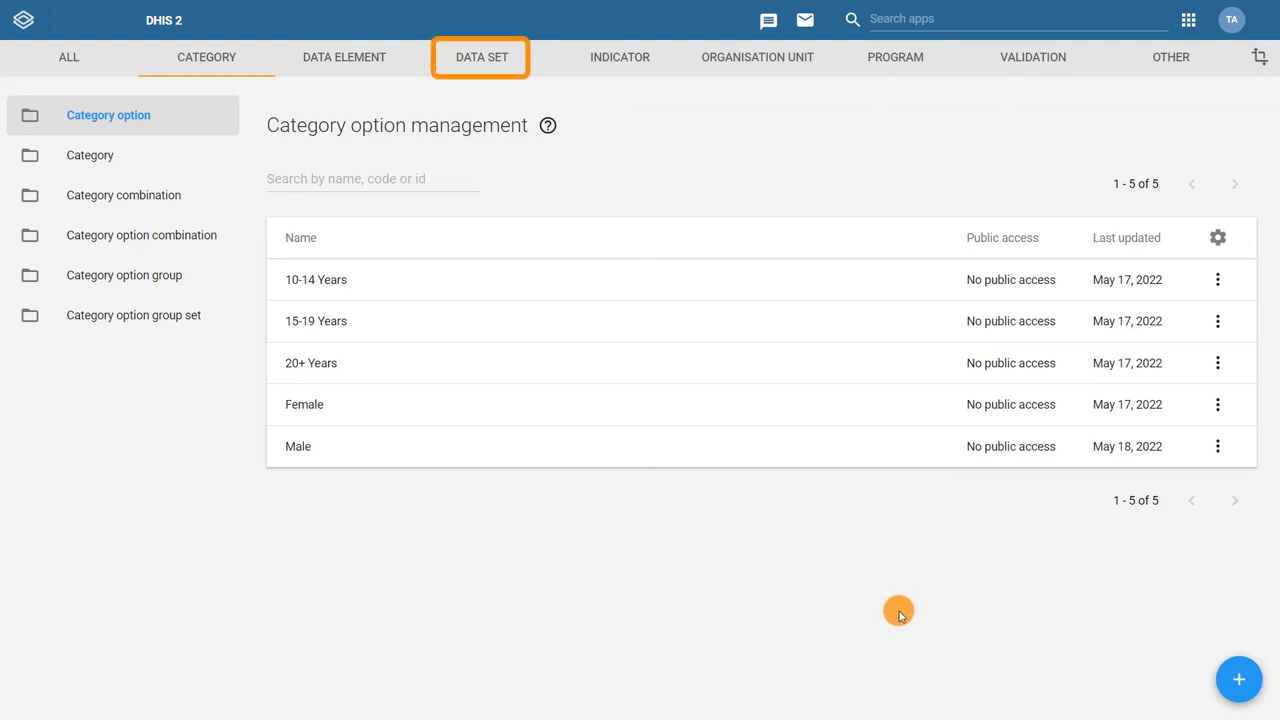
{"action": "left_click", "coordinate": [480, 77]}
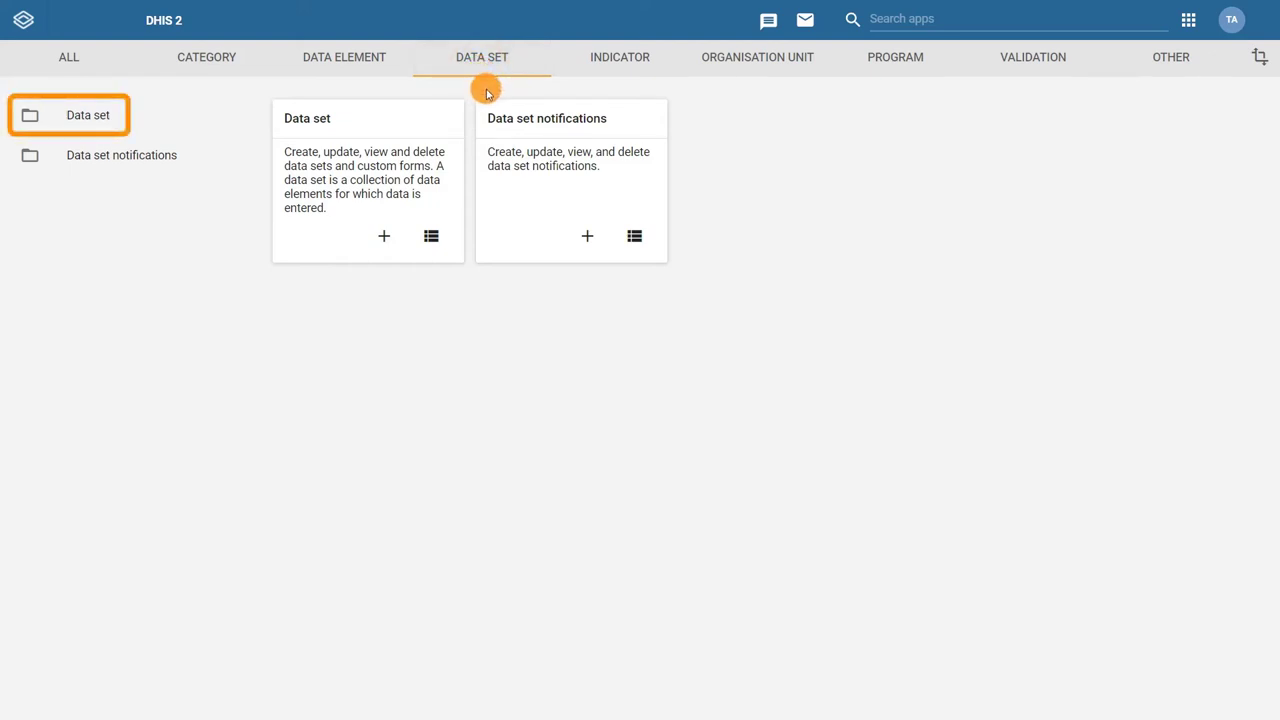
{"action": "left_click", "coordinate": [122, 113]}
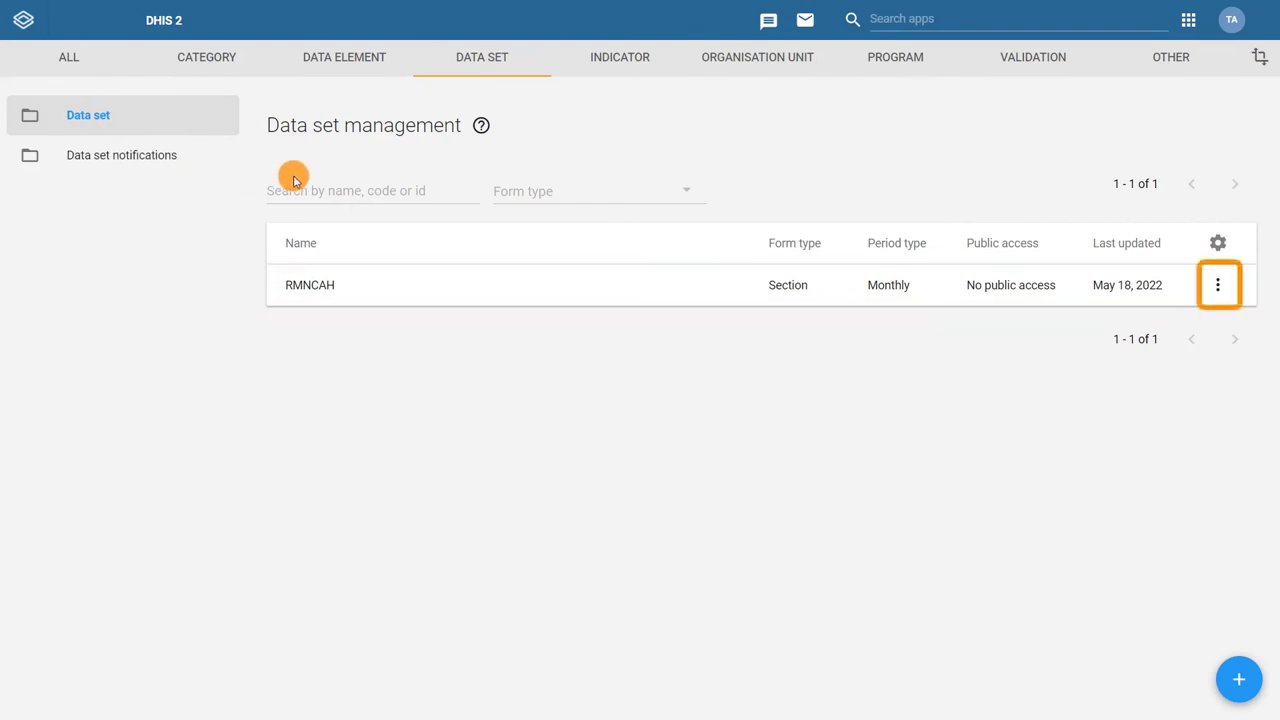
Open RMNCAH's sharing settings and add the same user to its access list
{"action": "left_click", "coordinate": [1215, 288]}
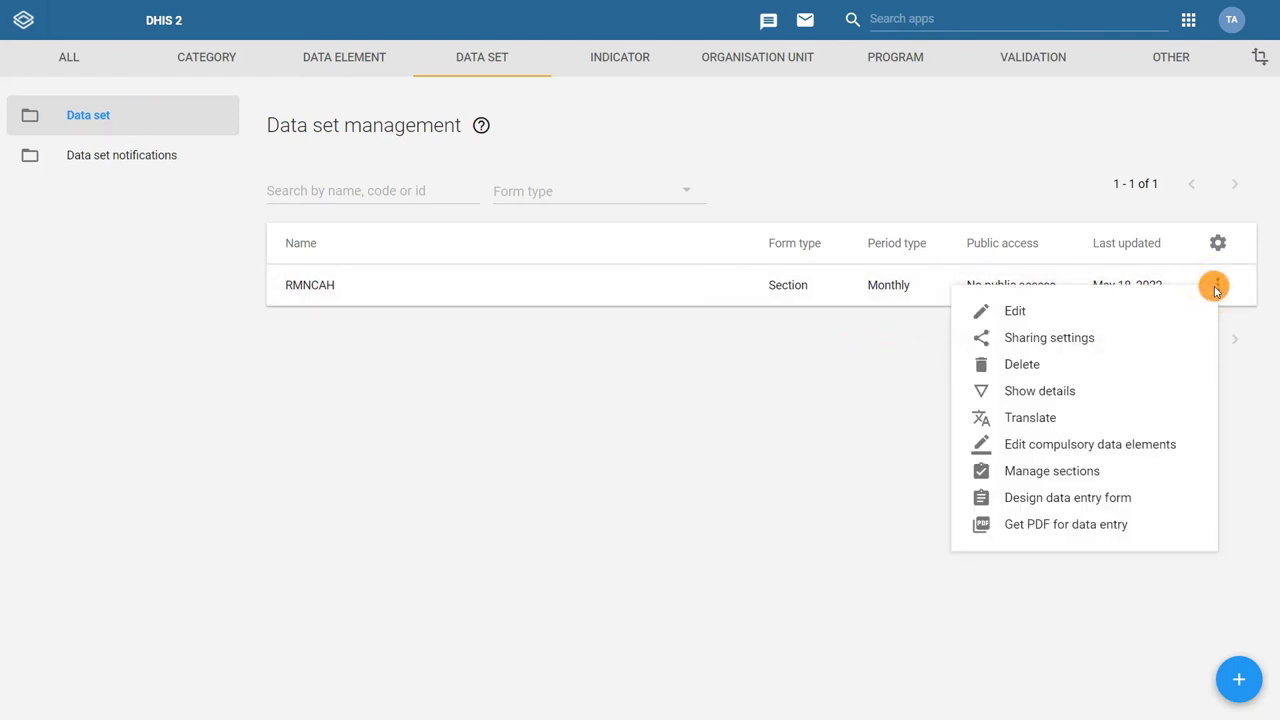
{"action": "left_click", "coordinate": [1074, 341]}
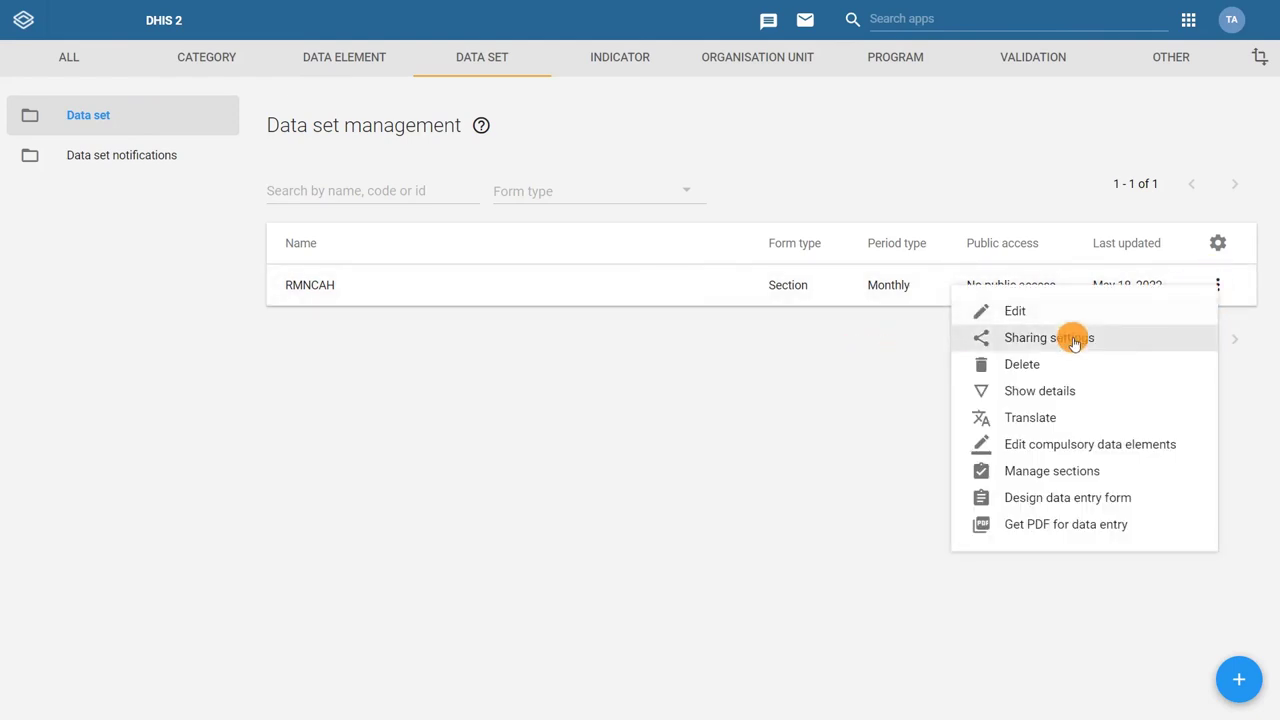
{"action": "left_click", "coordinate": [1074, 341]}
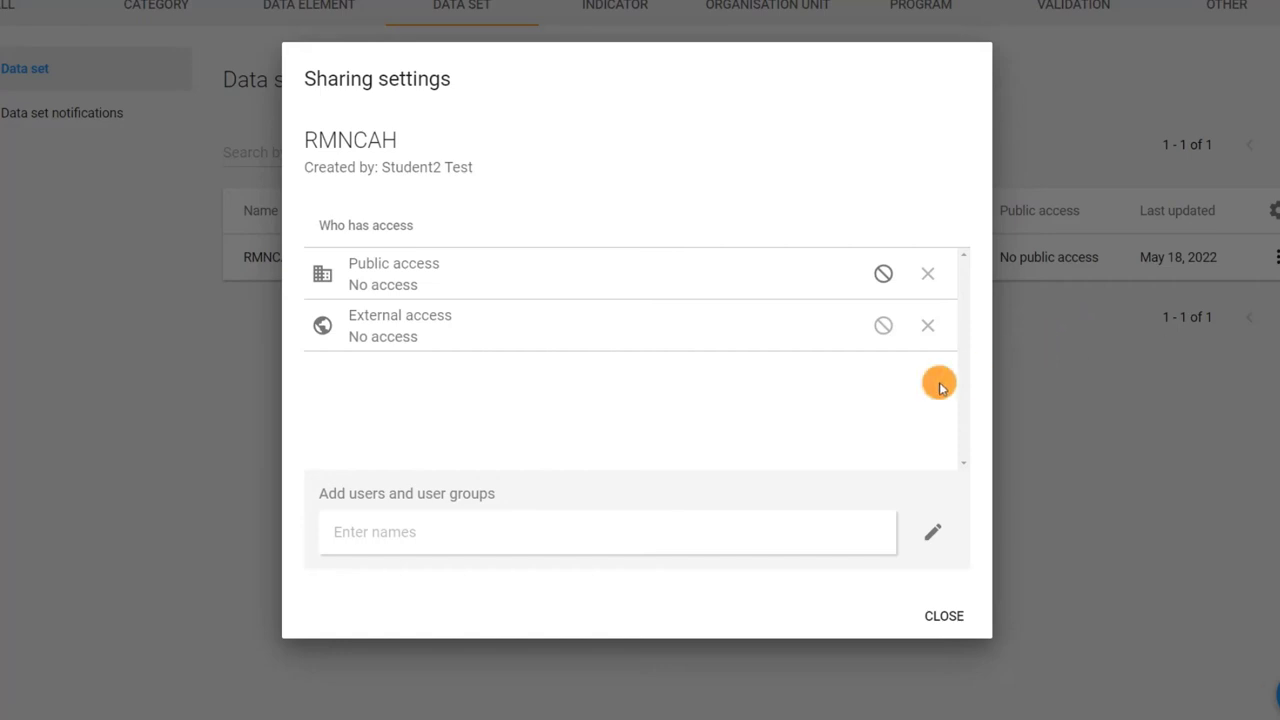
{"action": "left_click", "coordinate": [556, 528]}
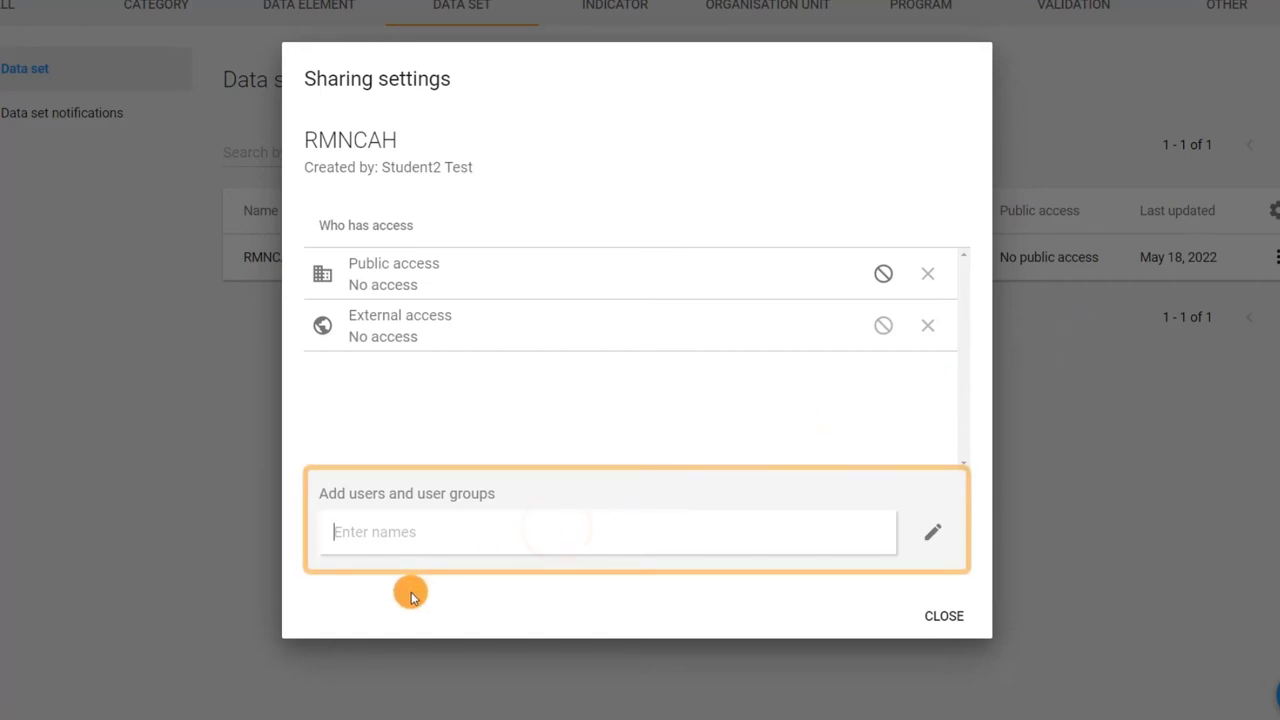
{"action": "type", "text": "Catherine"}
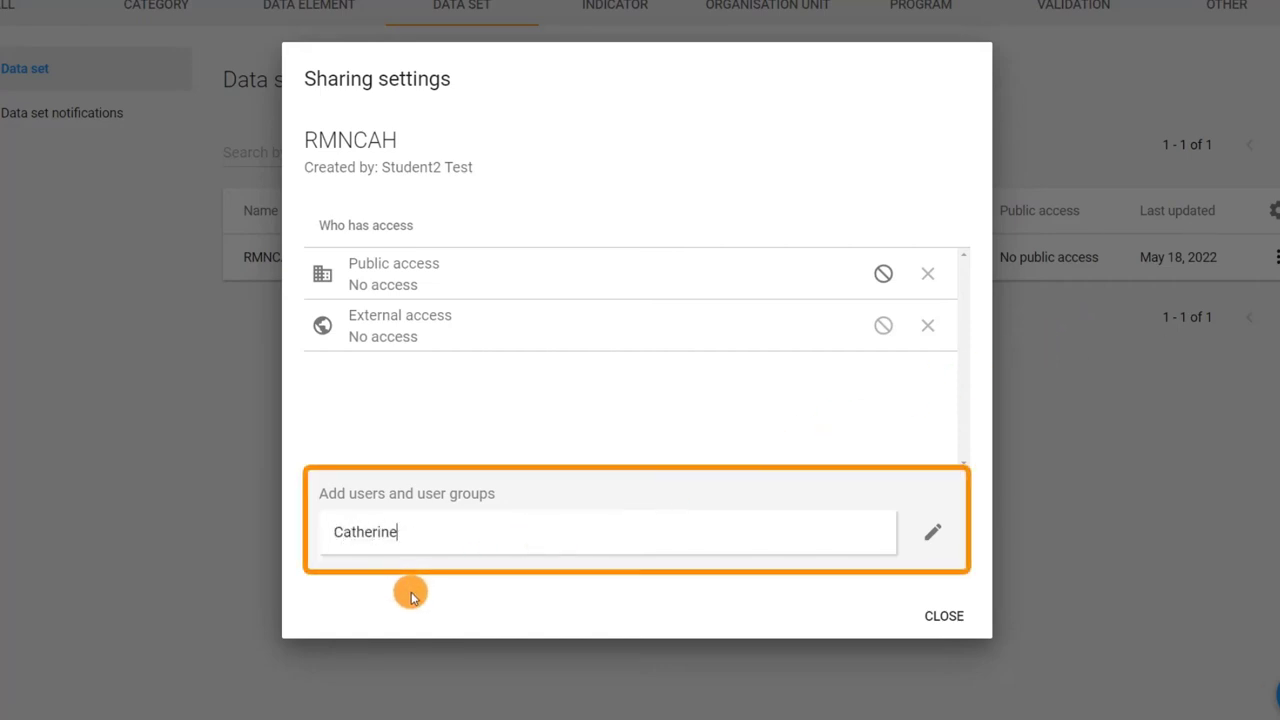
{"action": "left_click", "coordinate": [411, 592]}
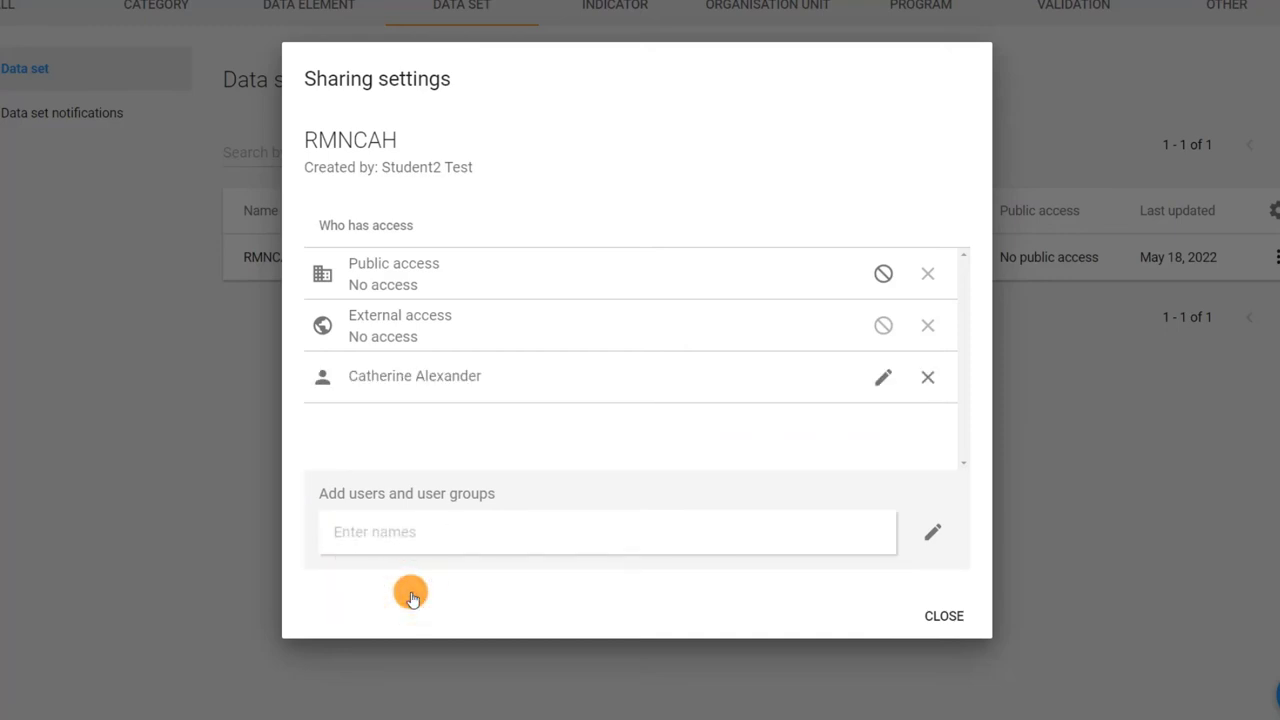
Add the Academy Administrators group to RMNCAH's sharing list
{"action": "left_click", "coordinate": [343, 540]}
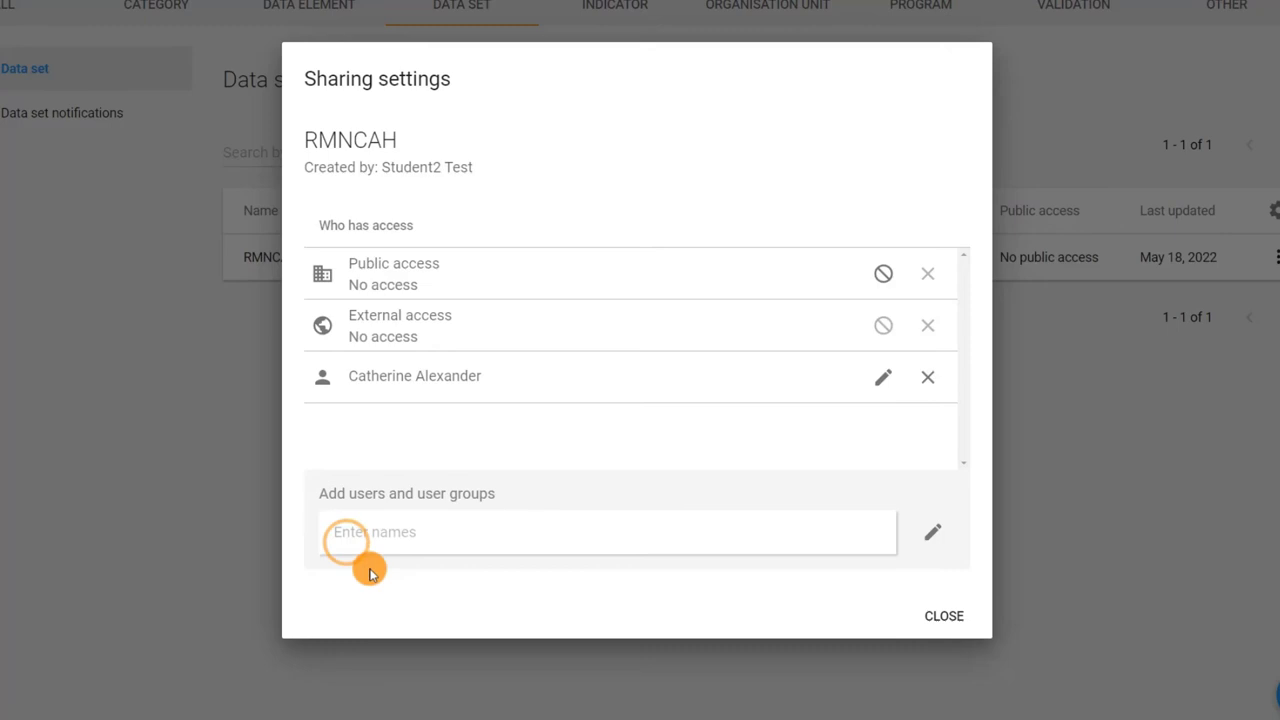
{"action": "type", "text": "Academy"}
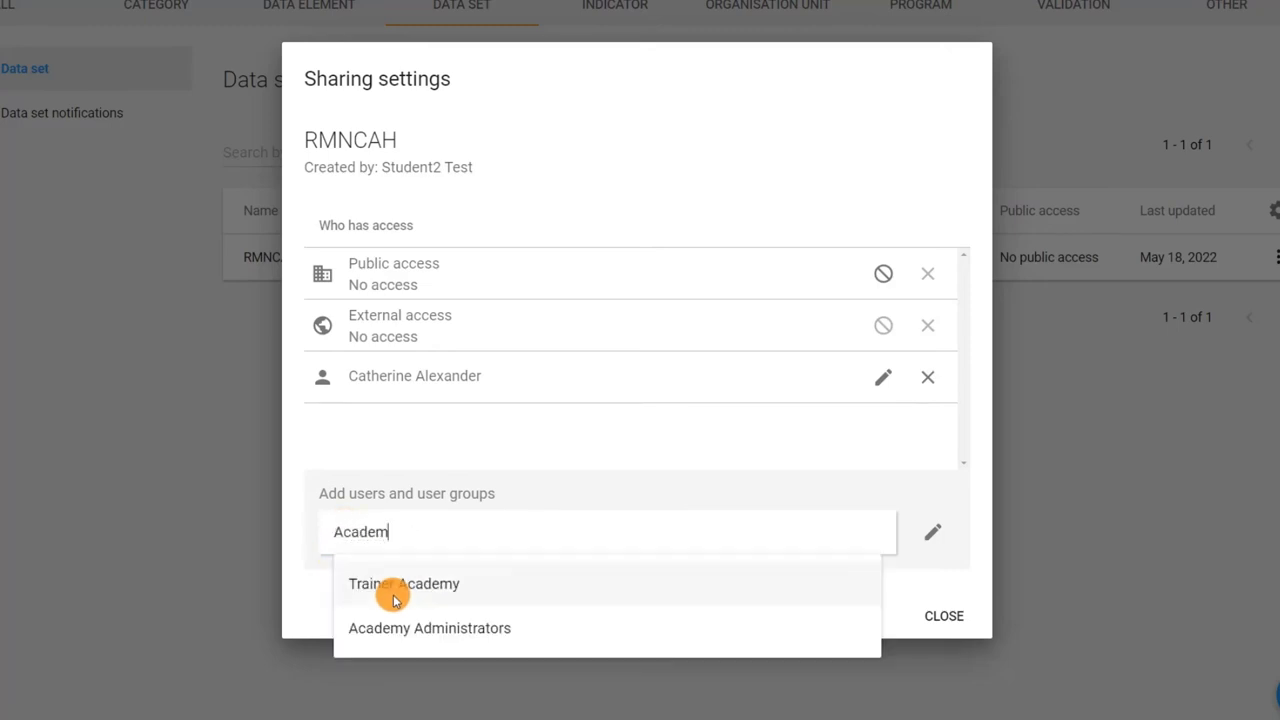
{"action": "left_click", "coordinate": [403, 628]}
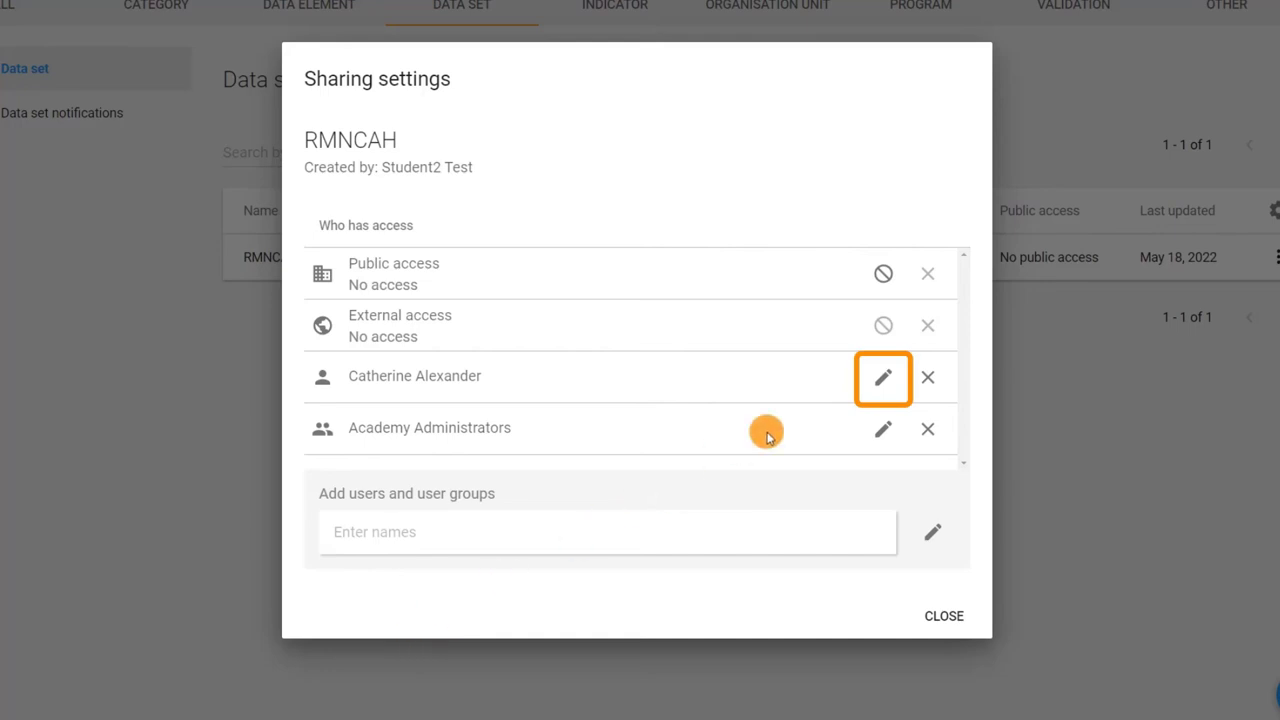
Give the added user Data: Can capture and view on RMNCAH
{"action": "left_click", "coordinate": [872, 378]}
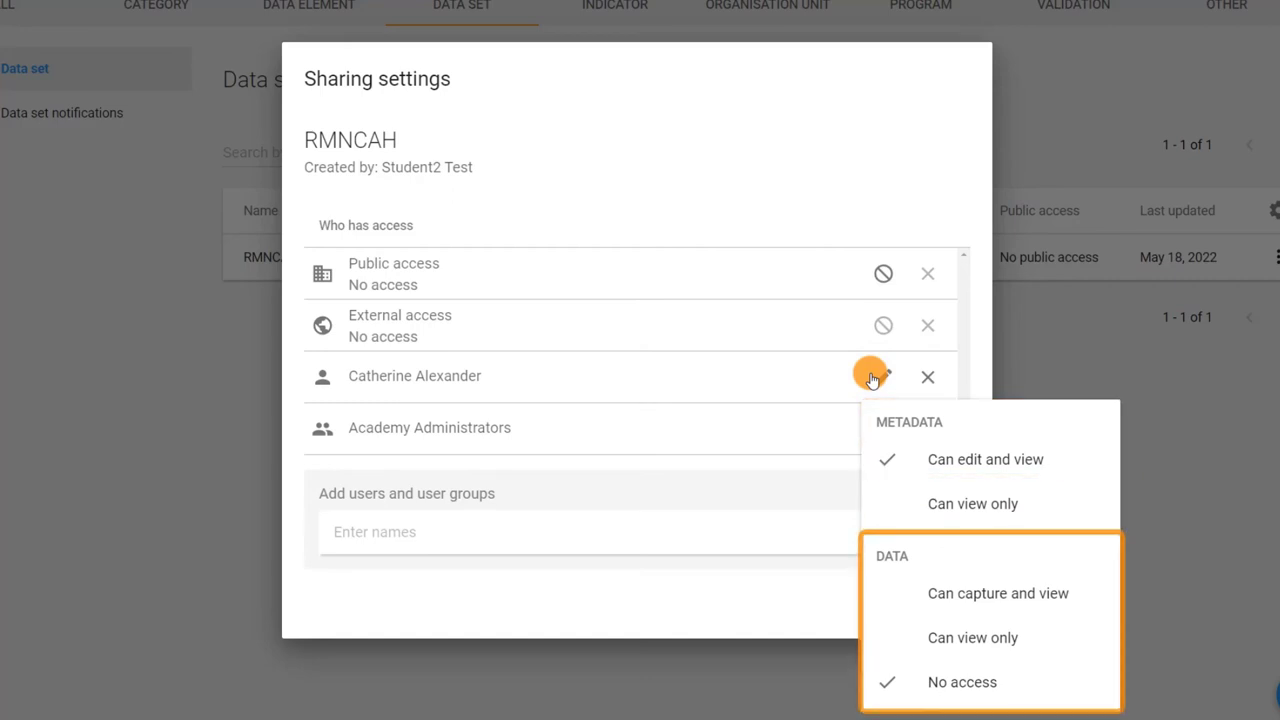
{"action": "left_click", "coordinate": [925, 606]}
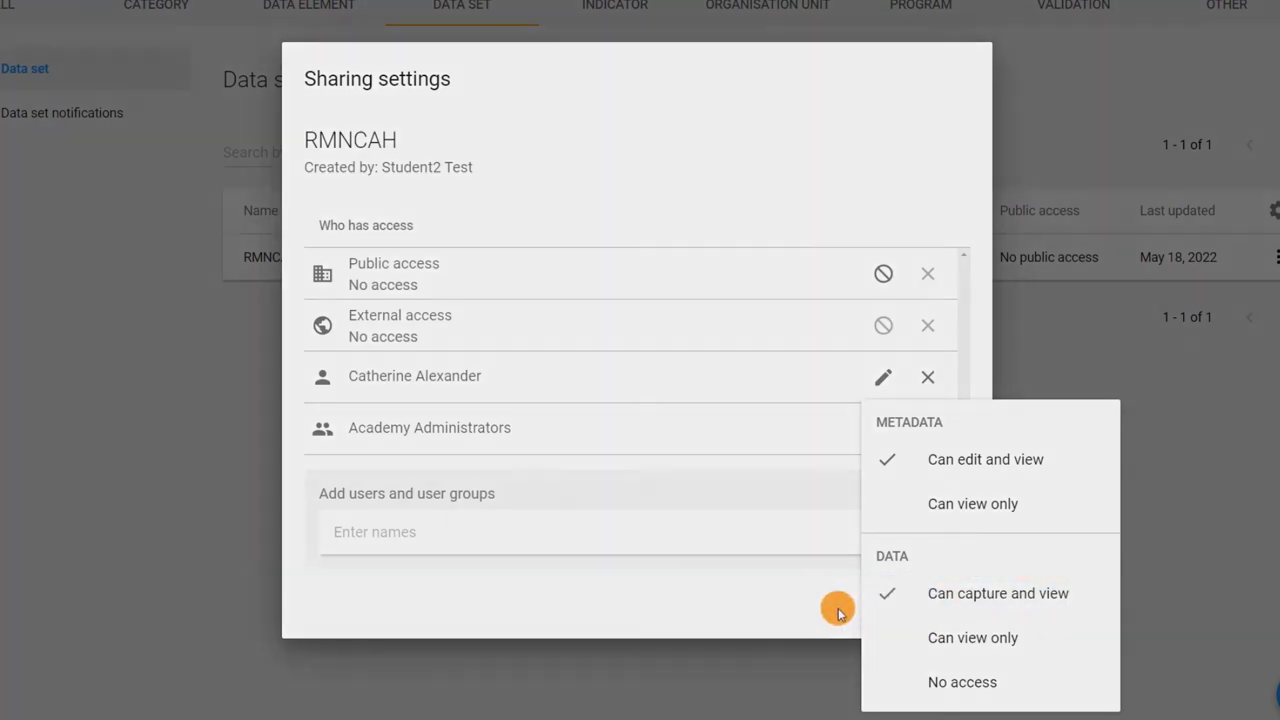
{"action": "left_click", "coordinate": [838, 612]}
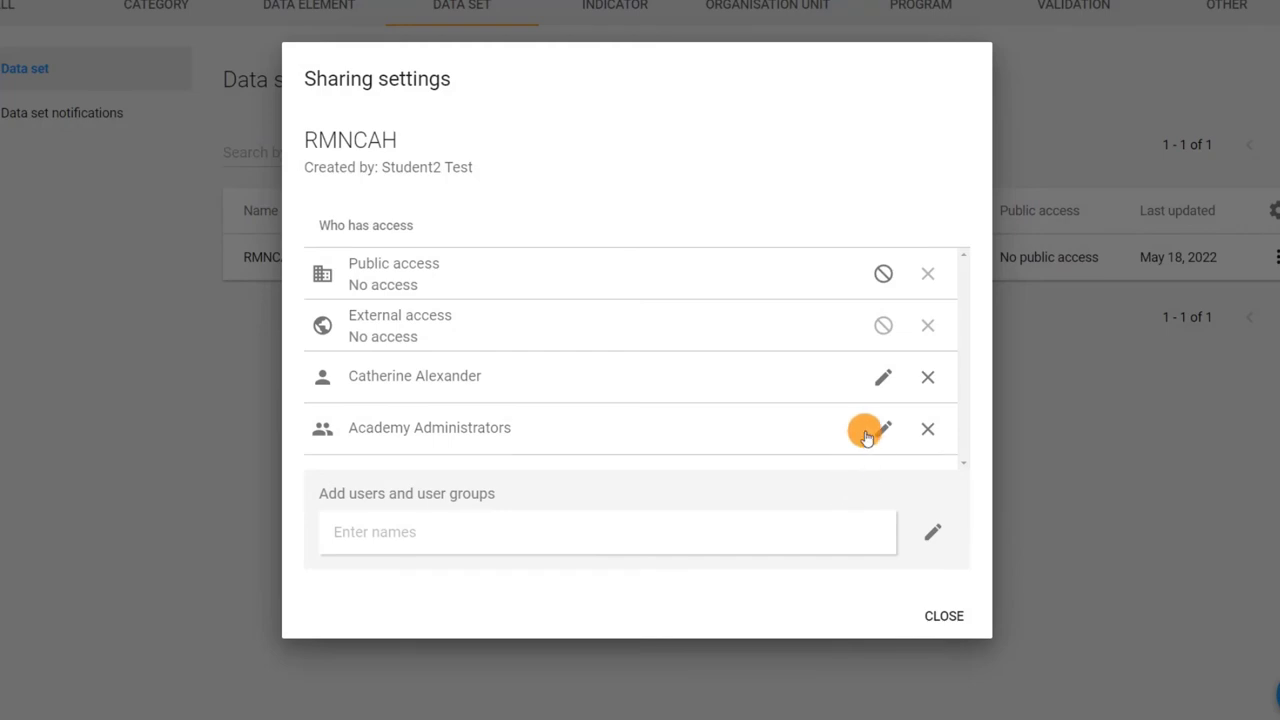
Set Academy Administrators to Can view only for metadata and data, then close sharing settings
{"action": "left_click", "coordinate": [882, 431]}
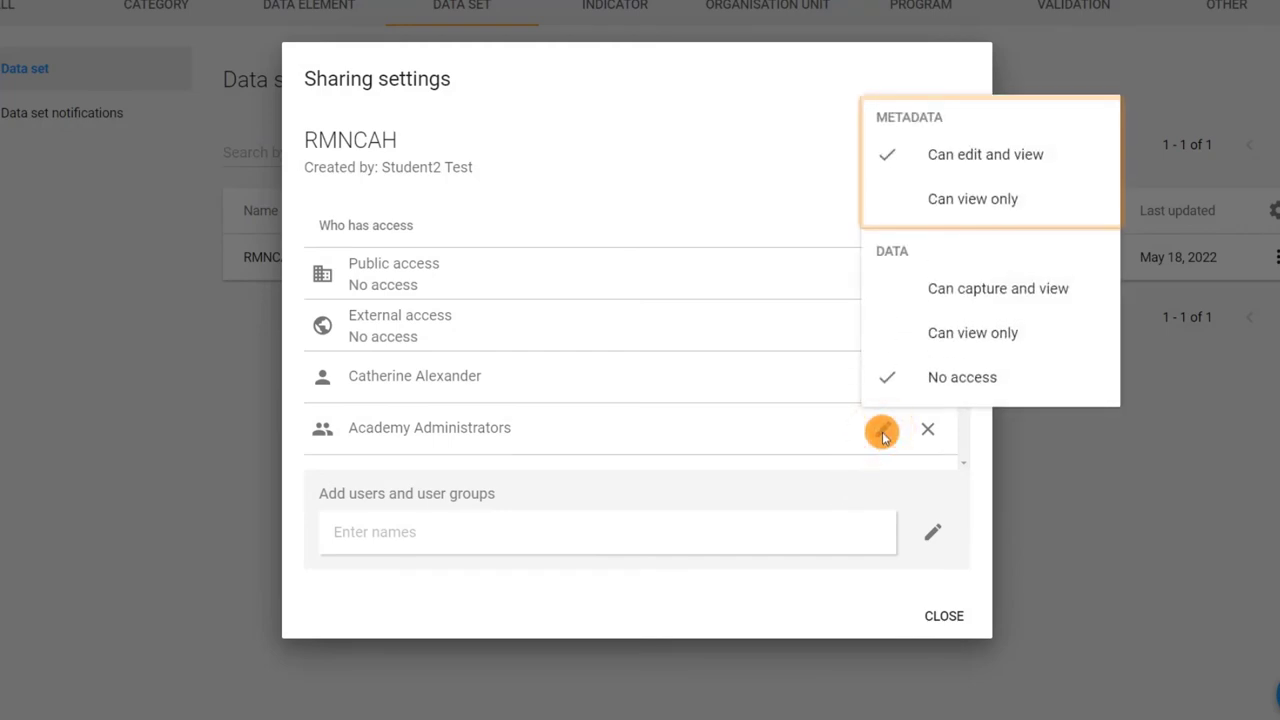
{"action": "left_click", "coordinate": [913, 200]}
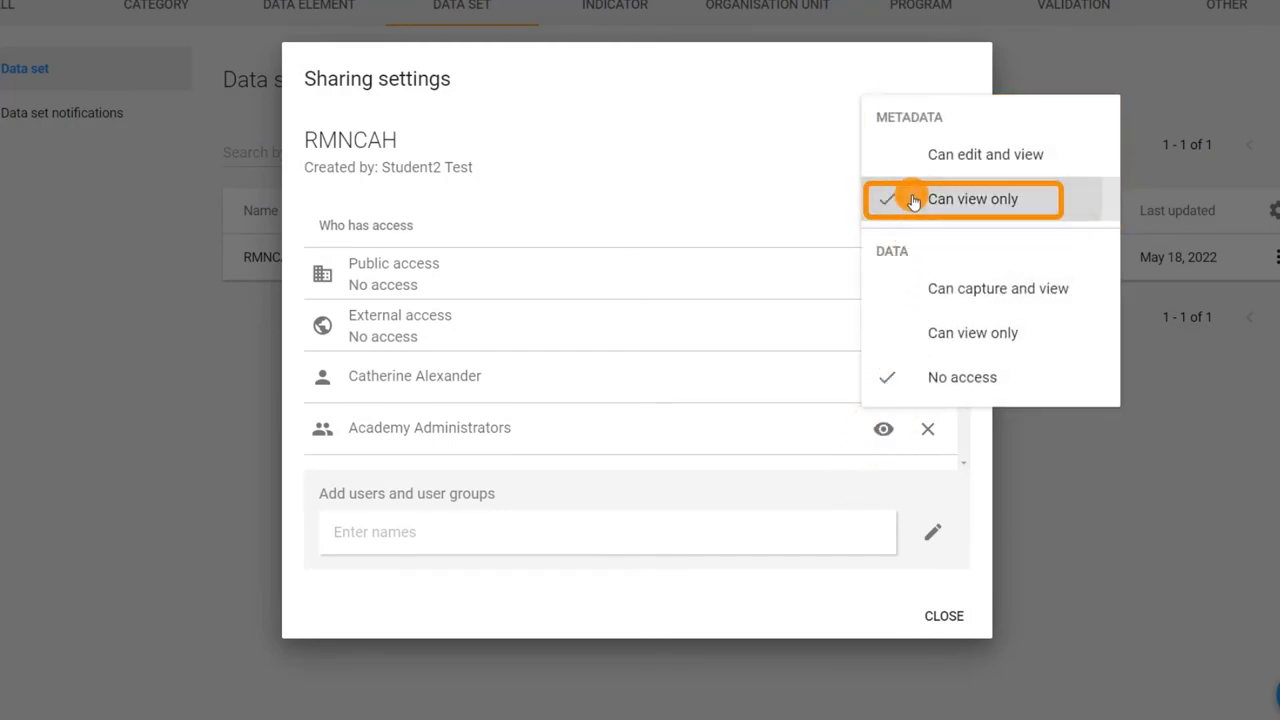
{"action": "left_click", "coordinate": [892, 332]}
{"action": "left_click", "coordinate": [807, 338]}
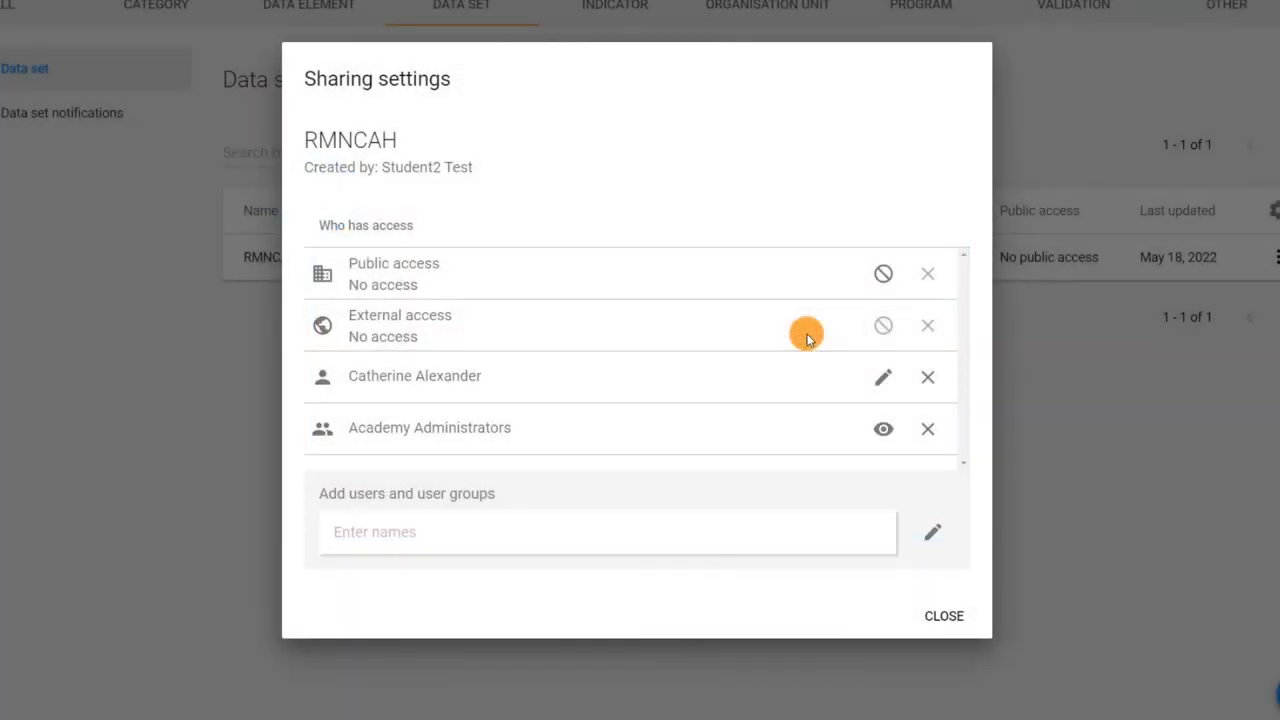
{"action": "left_click", "coordinate": [940, 618]}
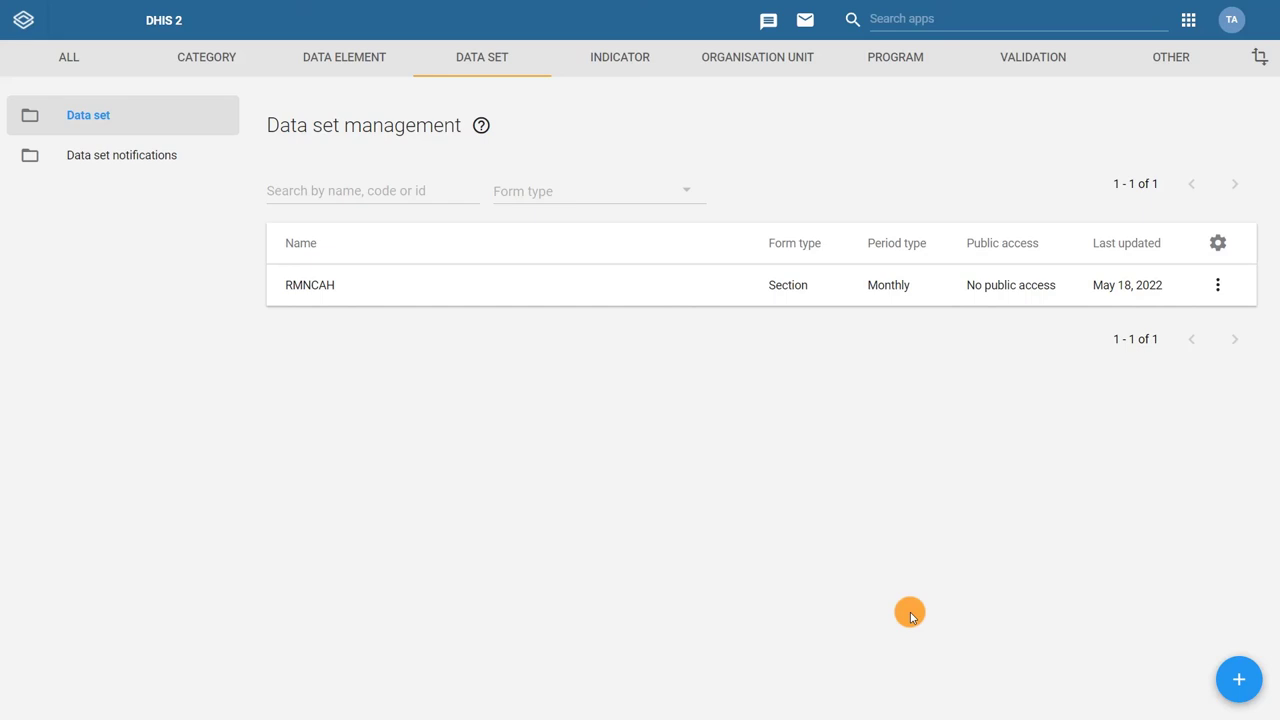
Launch Browser Cache Cleaner via the 'brow' app search and clear all stored items
{"action": "left_click", "coordinate": [1188, 20]}
{"action": "type", "text": "brow"}
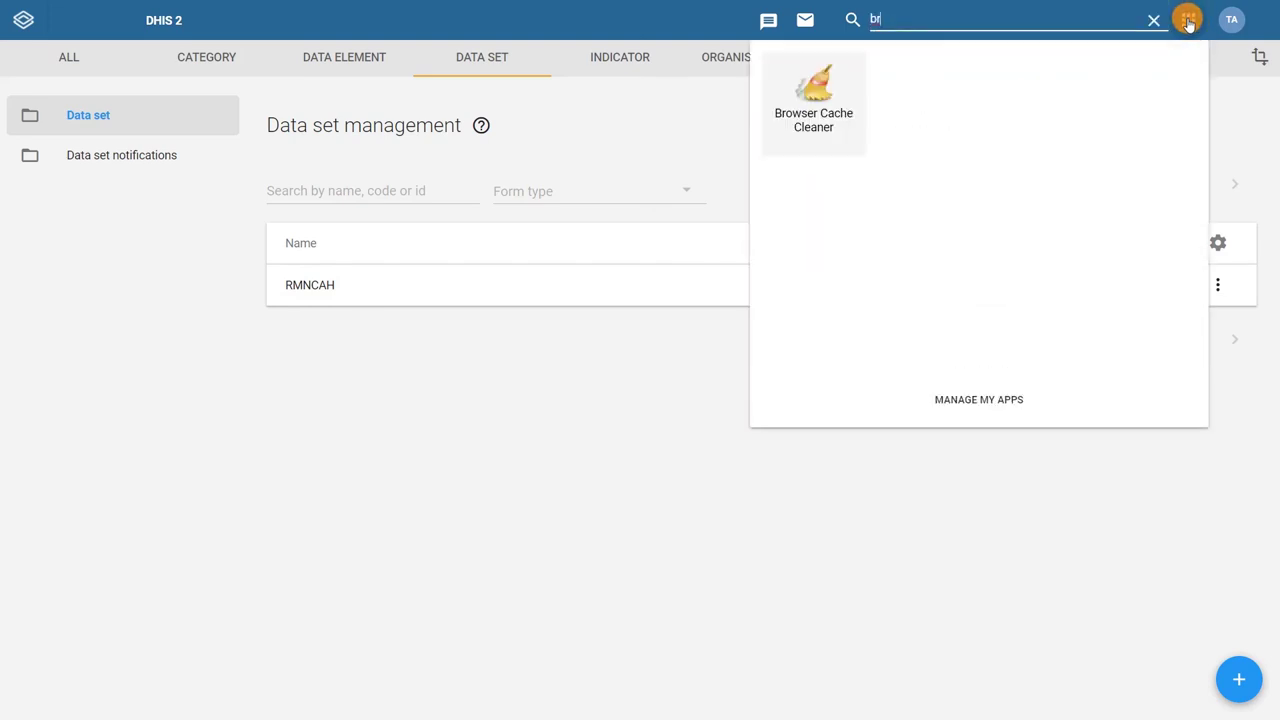
{"action": "left_click", "coordinate": [837, 98]}
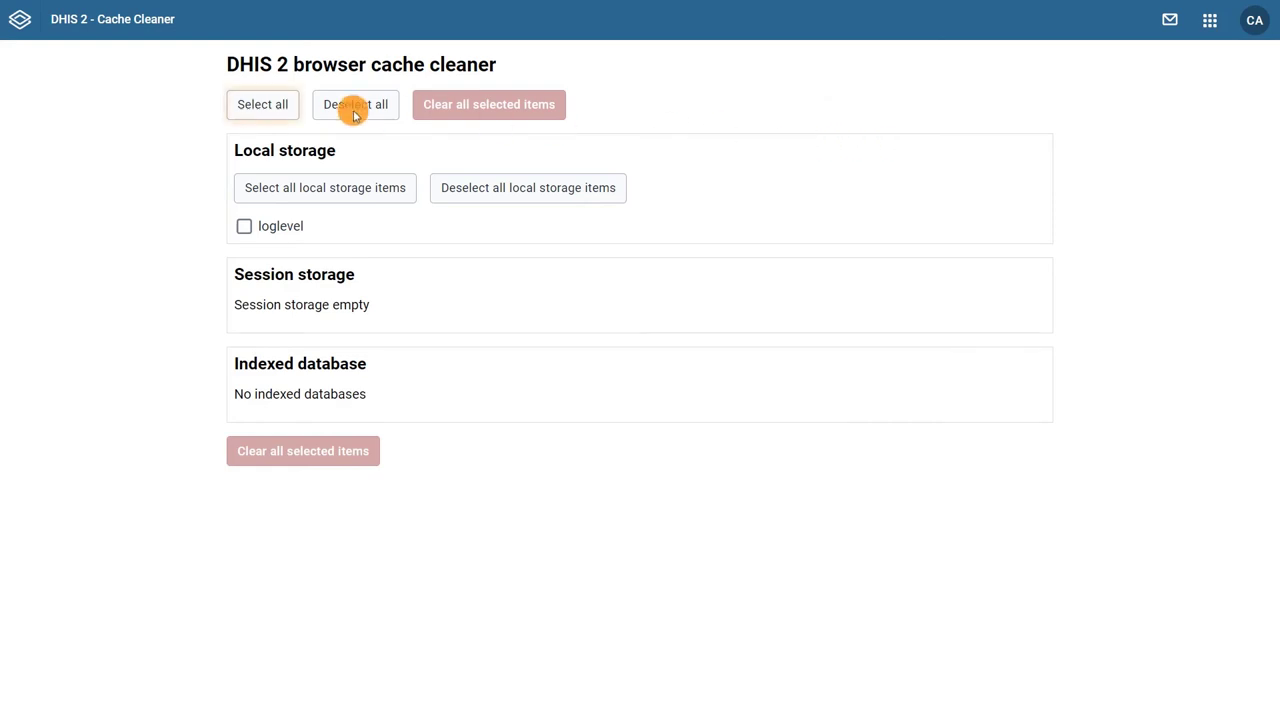
{"action": "left_click", "coordinate": [243, 105]}
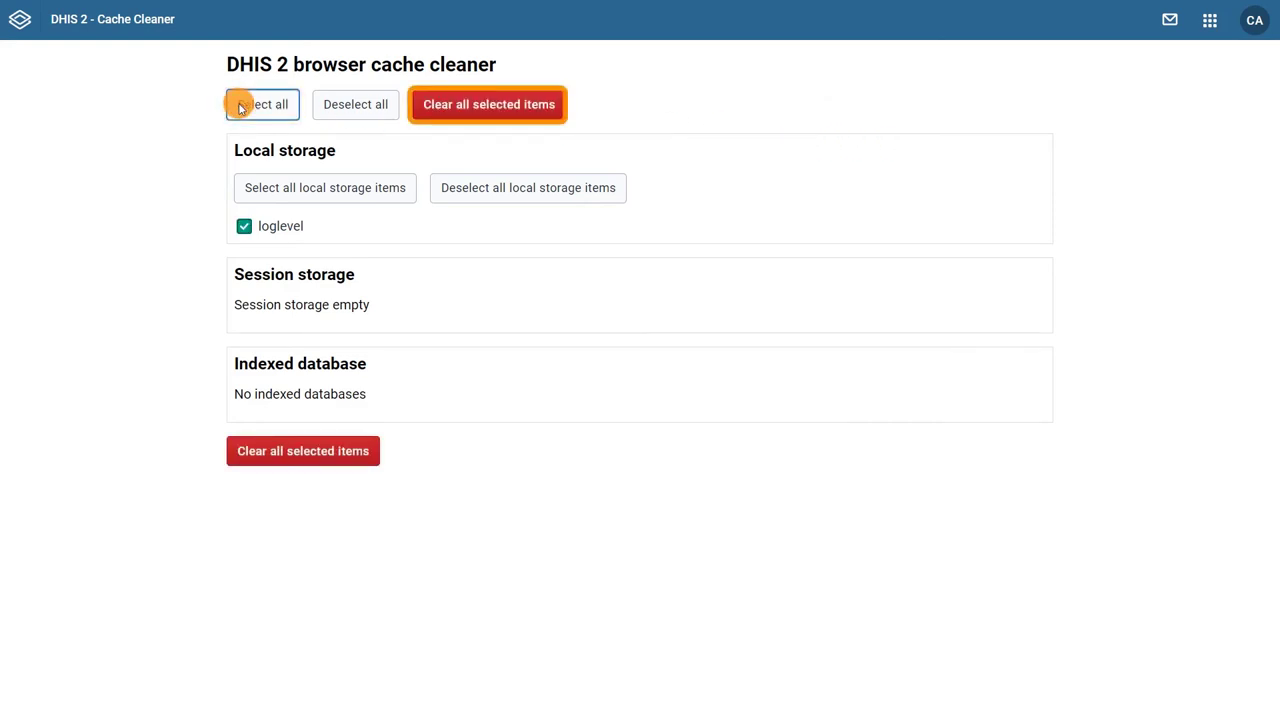
{"action": "left_click", "coordinate": [477, 99]}
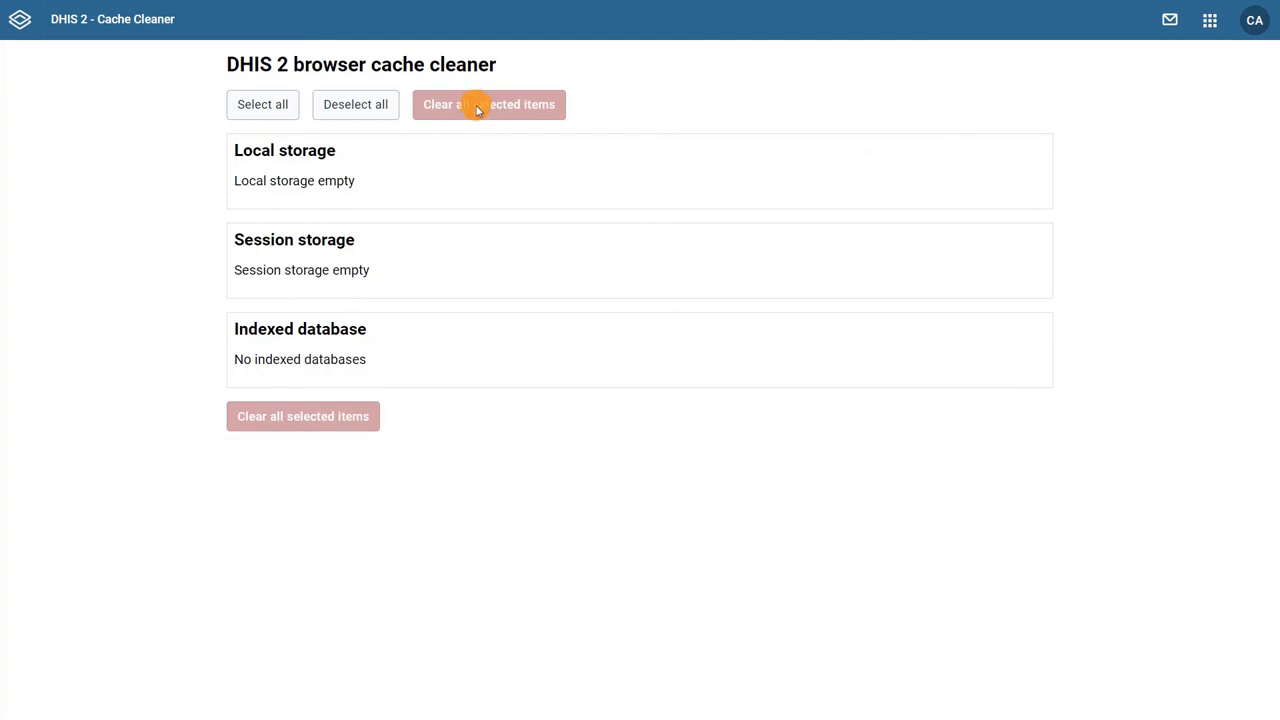
{"action": "left_click", "coordinate": [1210, 21]}
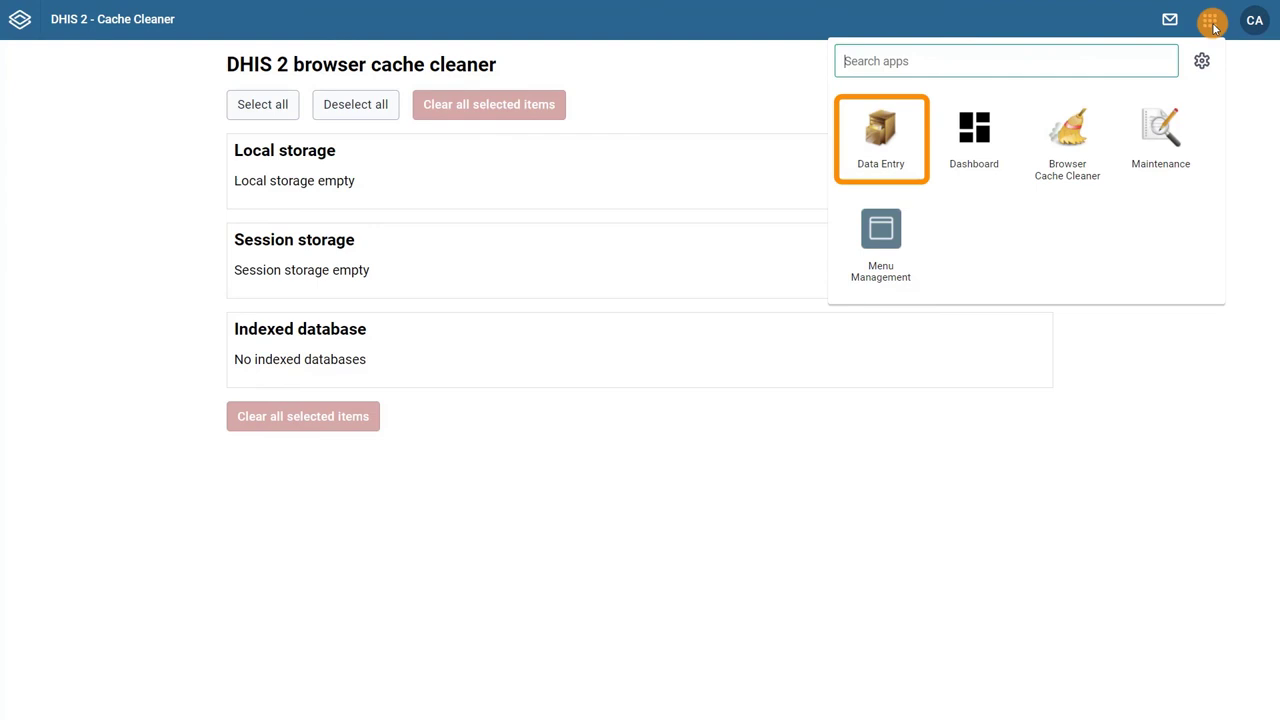
In Data Entry, select Ostrich Health Center under ROOT > Animal Region > Bird District, period April 2022
{"action": "left_click", "coordinate": [897, 135]}
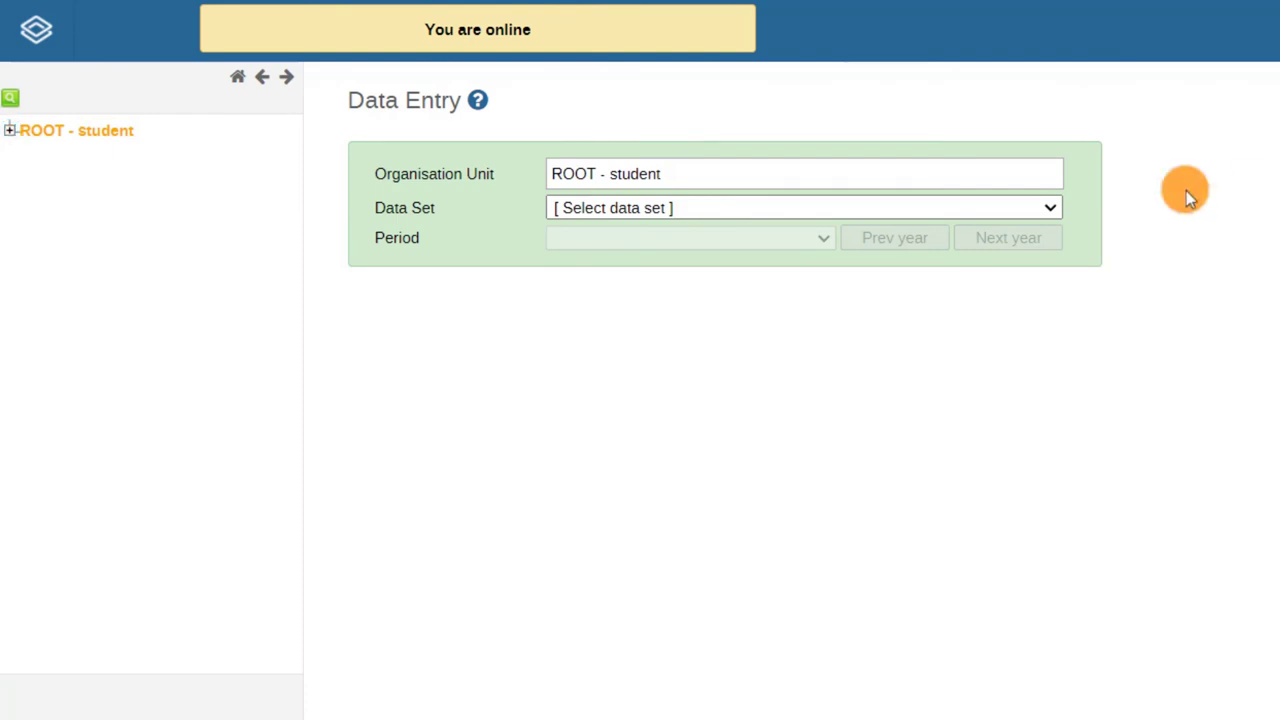
{"action": "left_click", "coordinate": [9, 130]}
{"action": "left_click", "coordinate": [29, 153]}
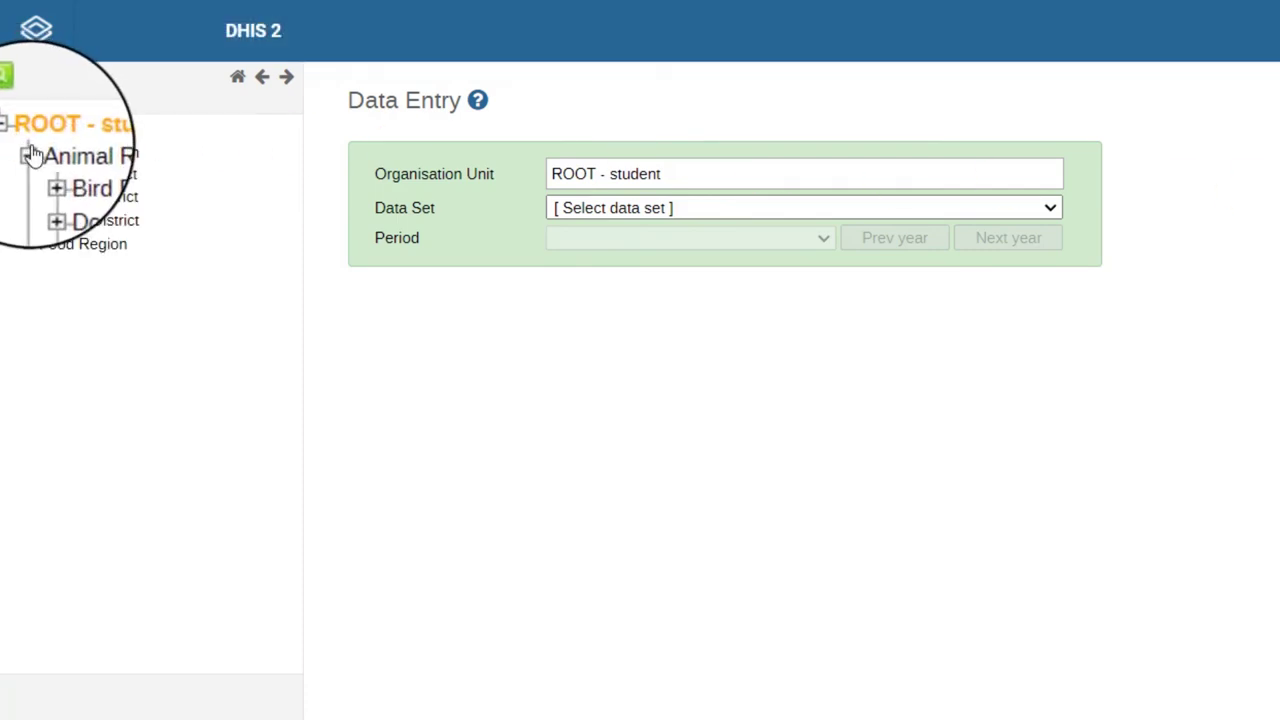
{"action": "left_click", "coordinate": [48, 174]}
{"action": "left_click", "coordinate": [112, 195]}
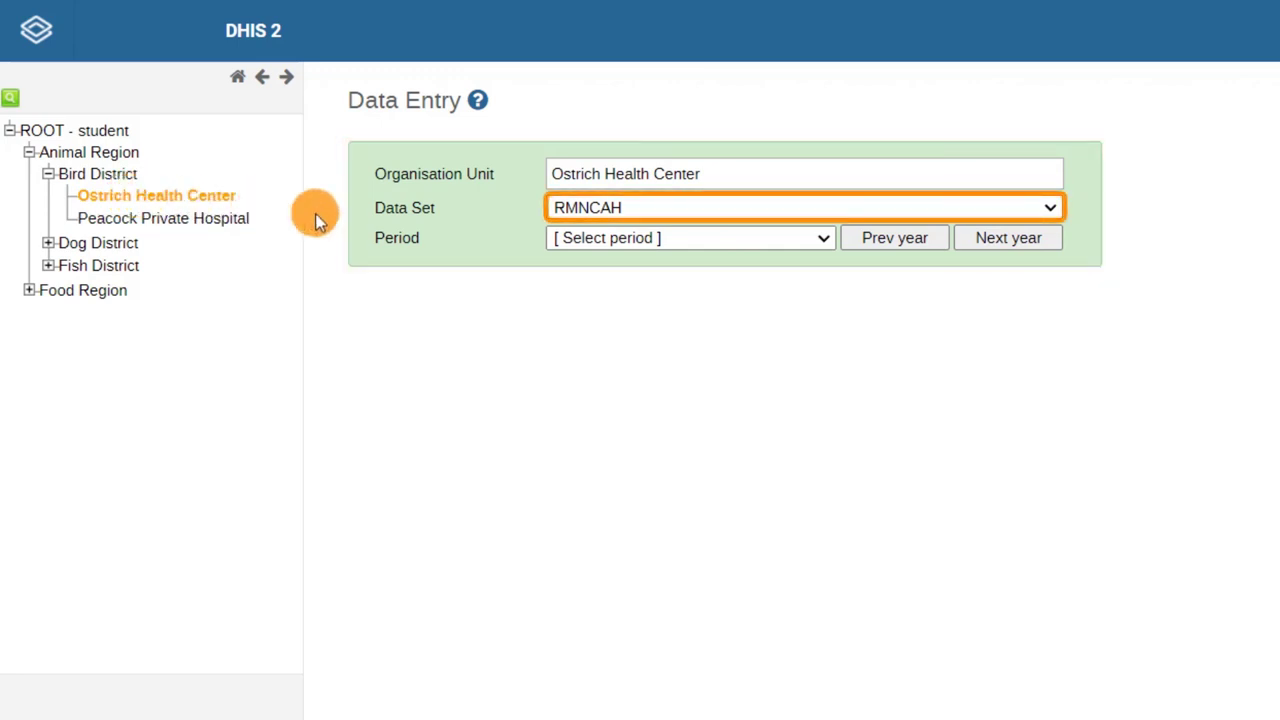
{"action": "left_click", "coordinate": [601, 245]}
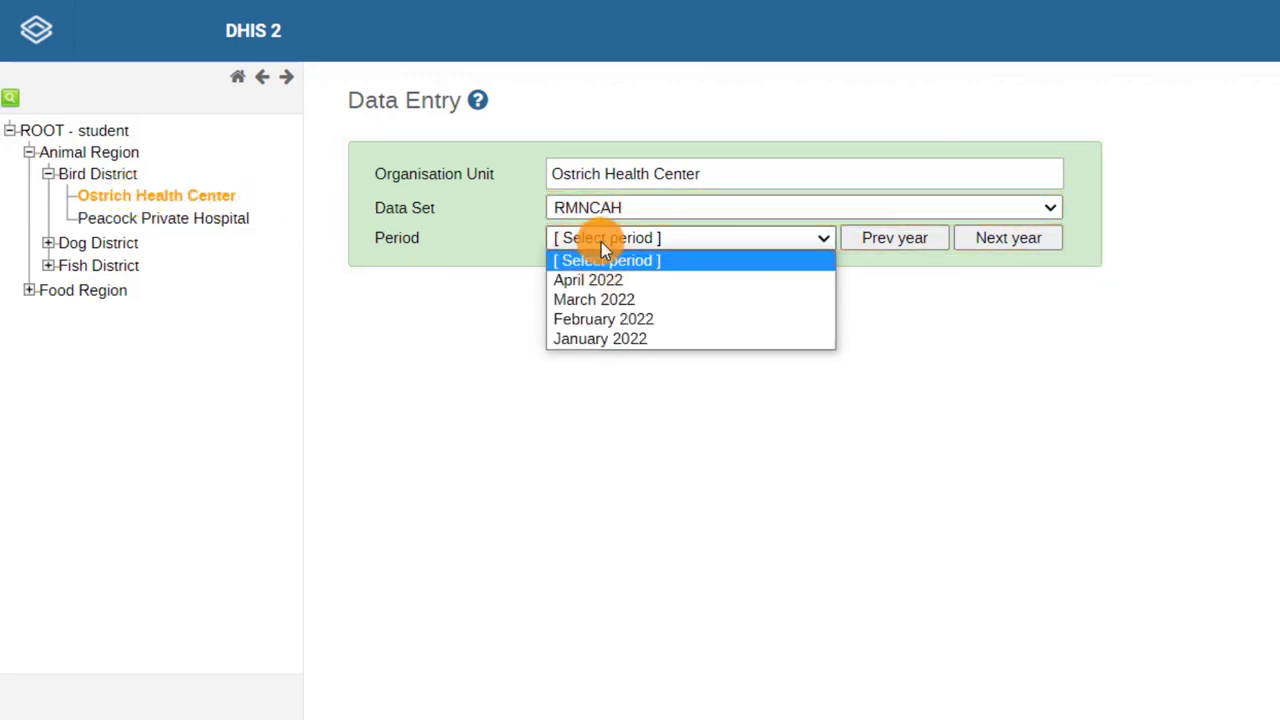
{"action": "left_click", "coordinate": [640, 277]}
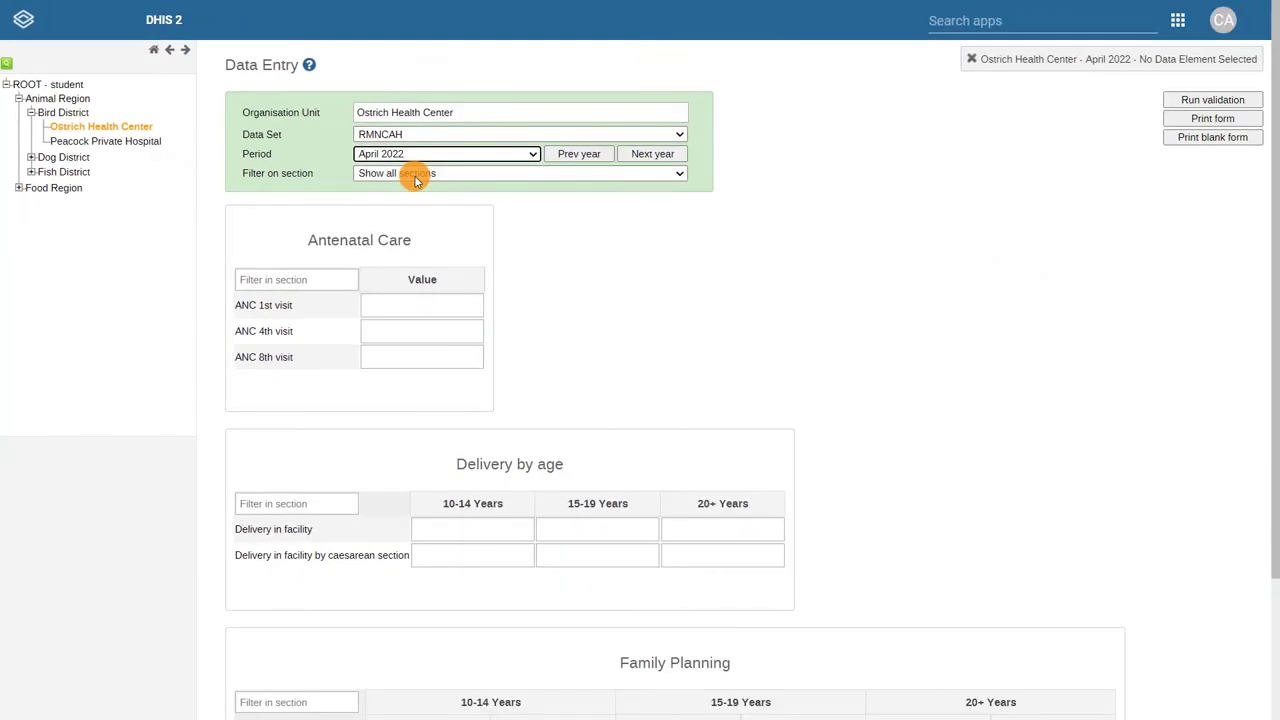
Enter 2 for 15-19 Years and 10 for 20+ Years in the Delivery in facility row
{"action": "scroll", "coordinate": [538, 230], "scroll_direction": "down", "scroll_amount": 2}
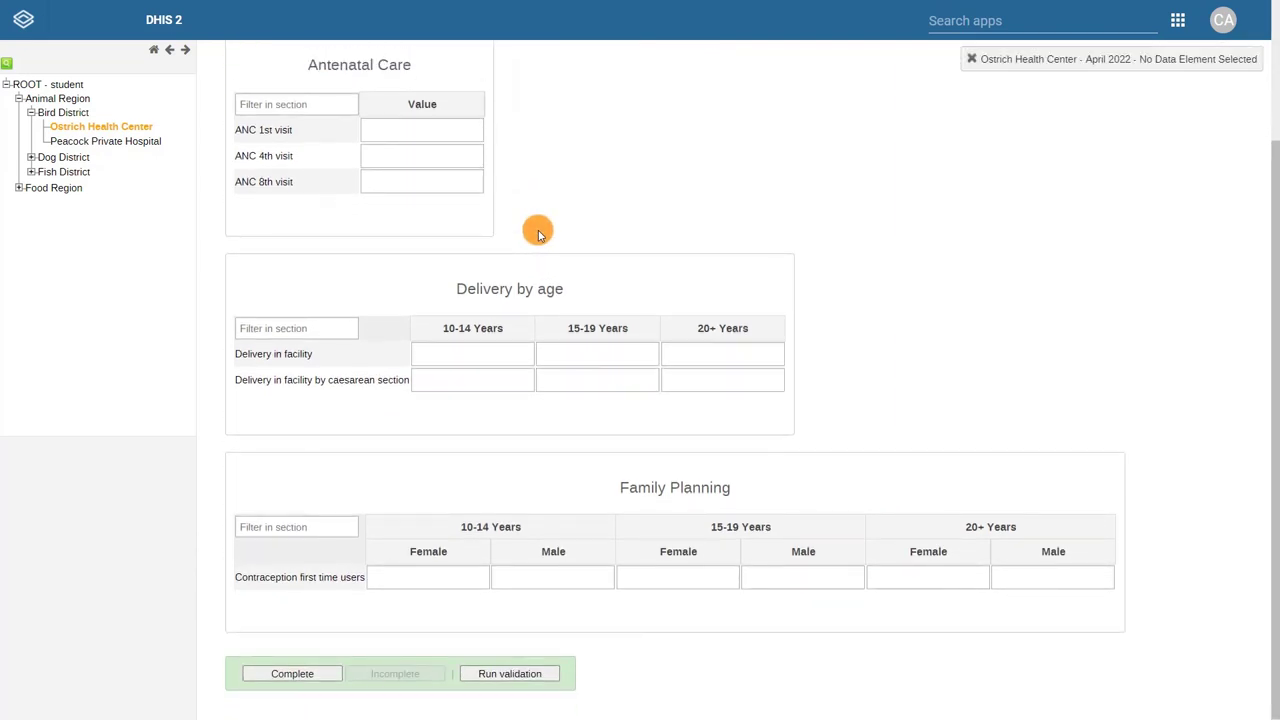
{"action": "left_click", "coordinate": [463, 349]}
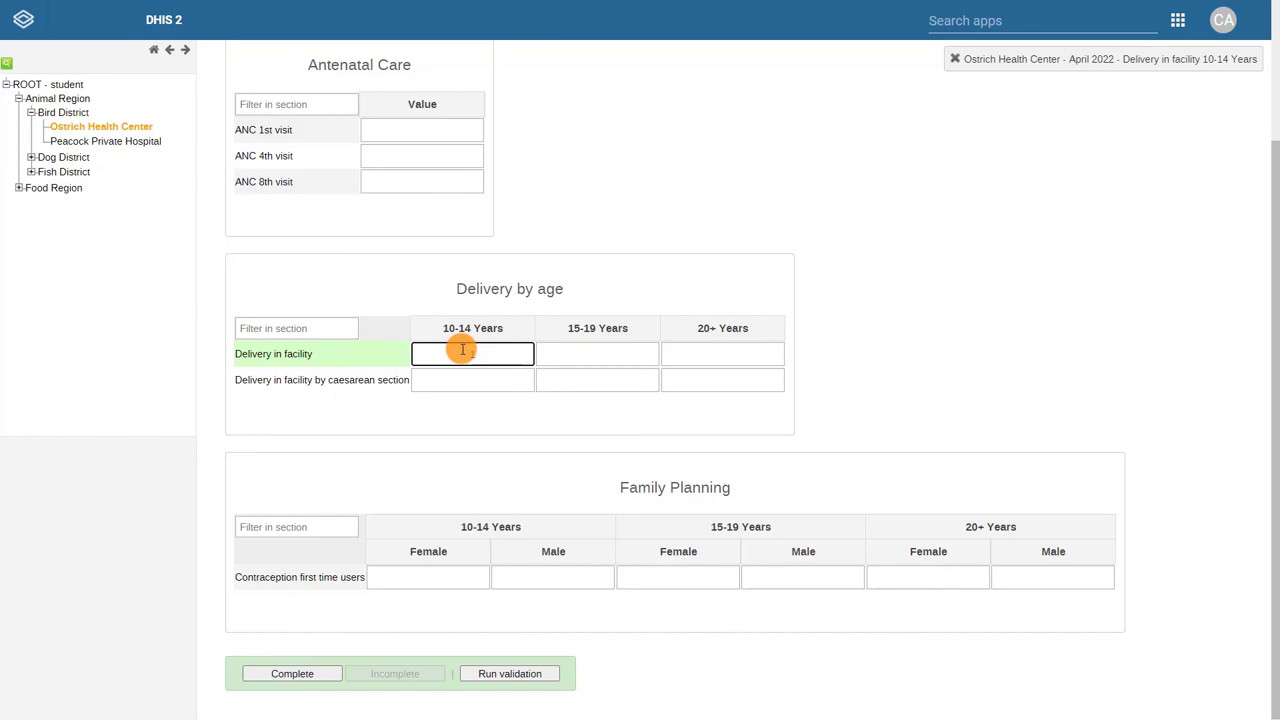
{"action": "key", "text": "Tab"}
{"action": "type", "text": "2"}
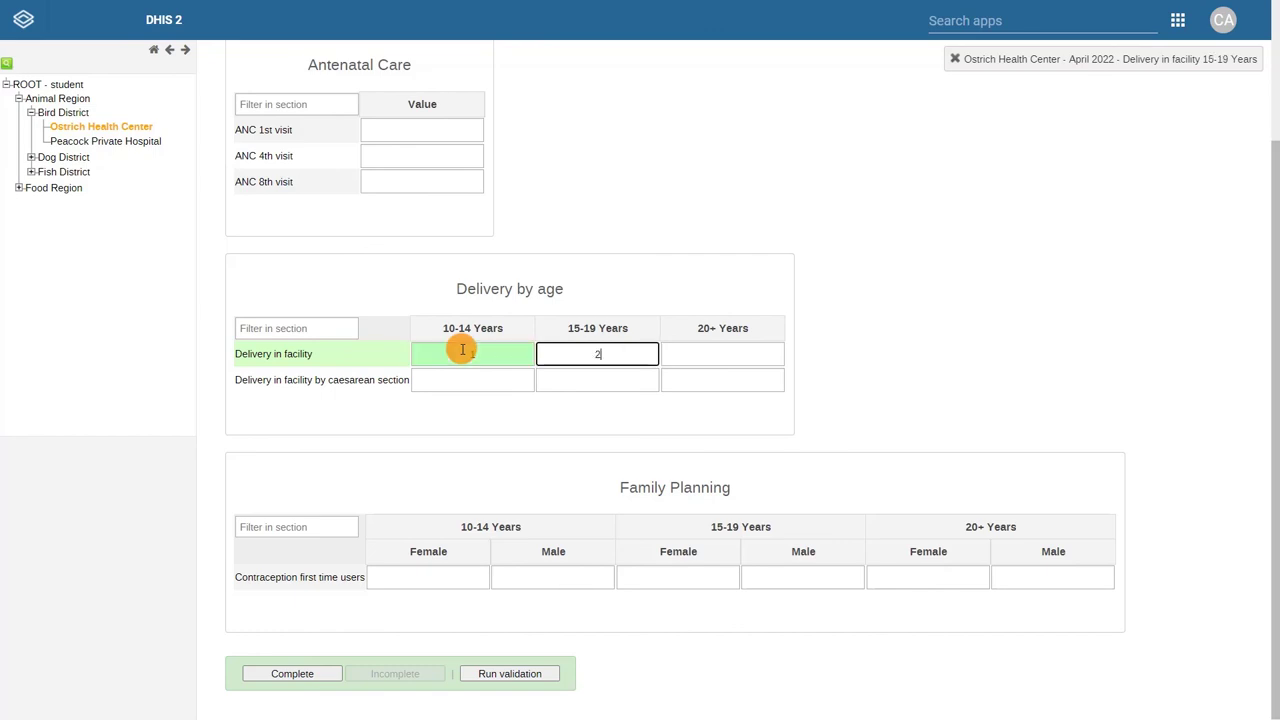
{"action": "key", "text": "Tab"}
{"action": "type", "text": "10"}
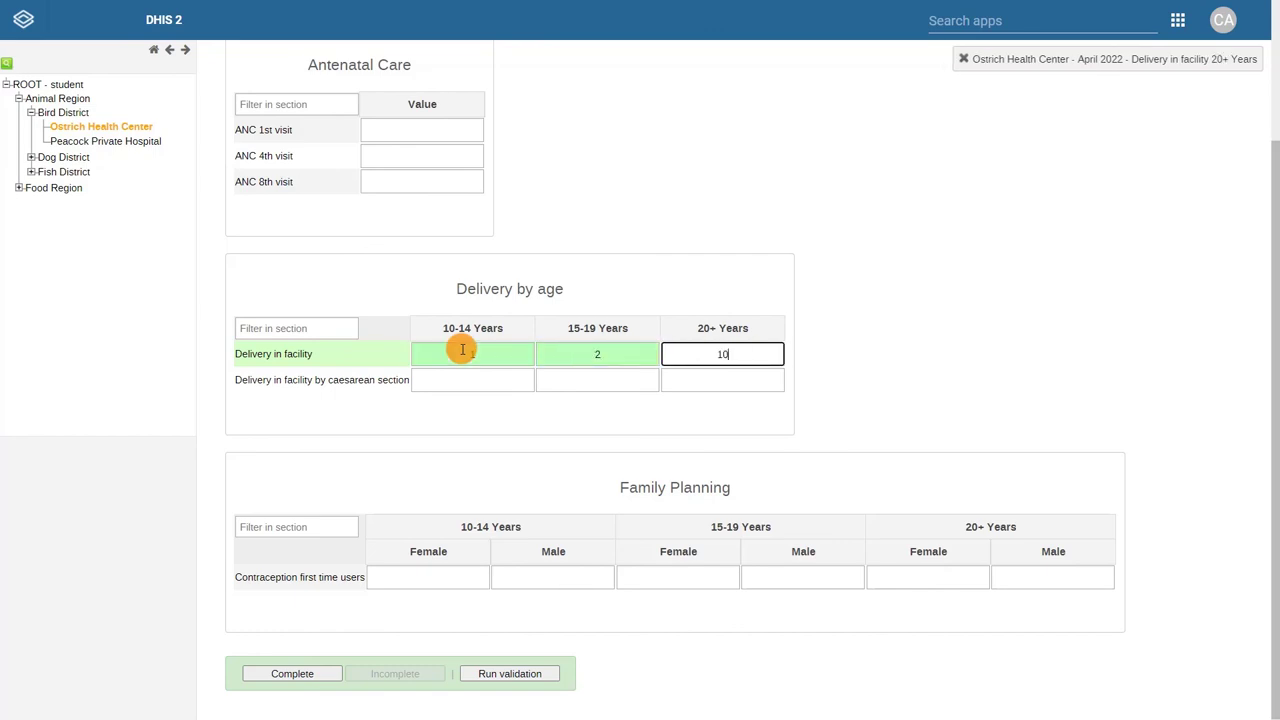
{"action": "key", "text": "Tab"}
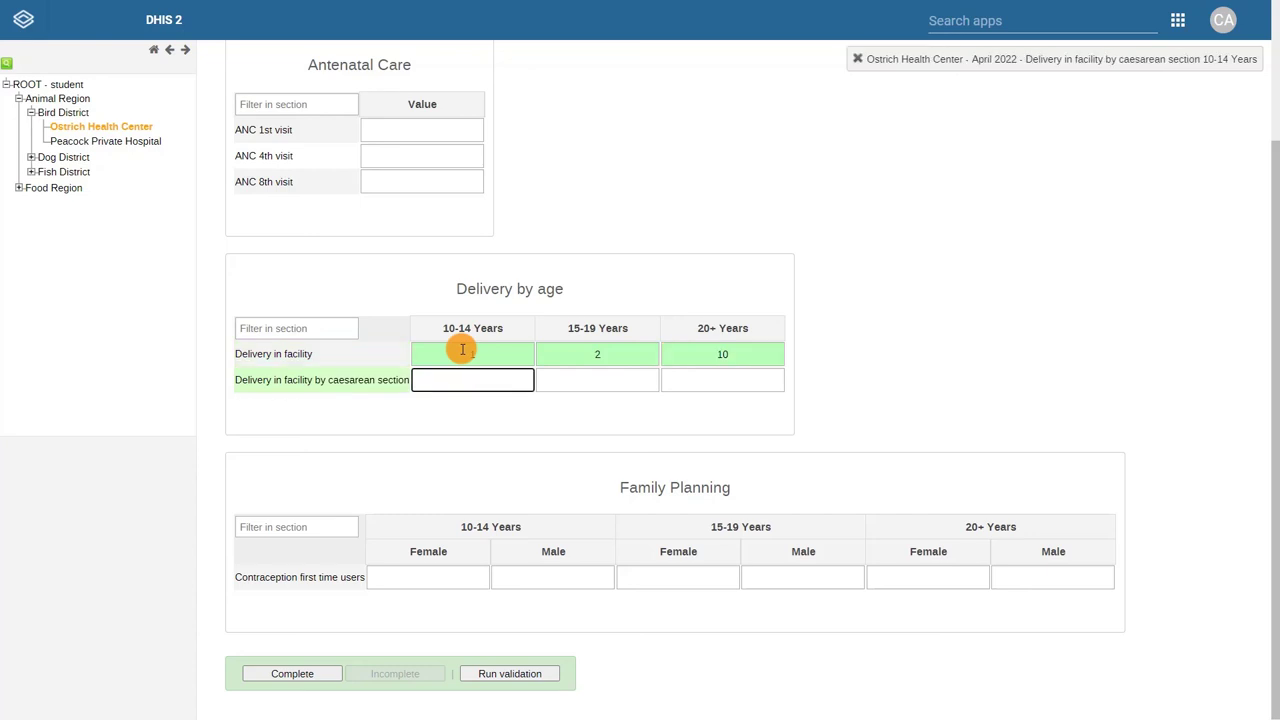